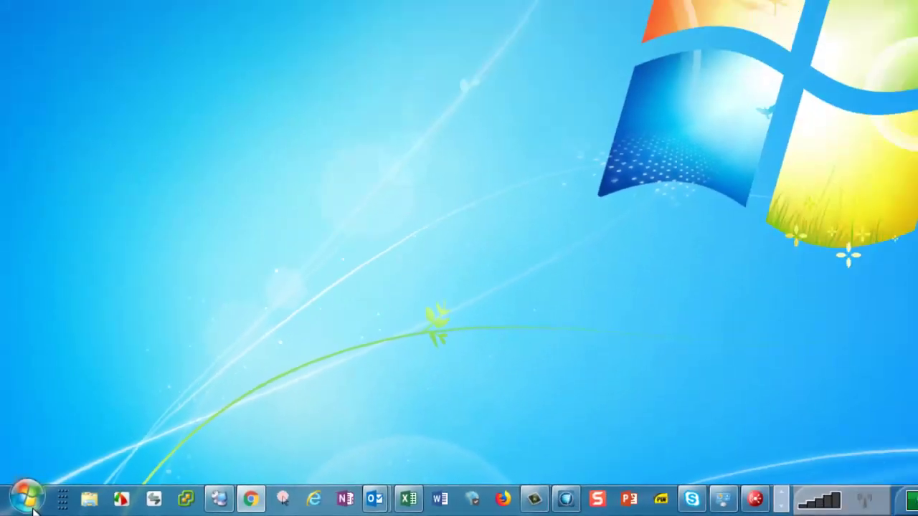
# Step: Open the Control Panel and view the computer's System information
pyautogui.click(32, 505)
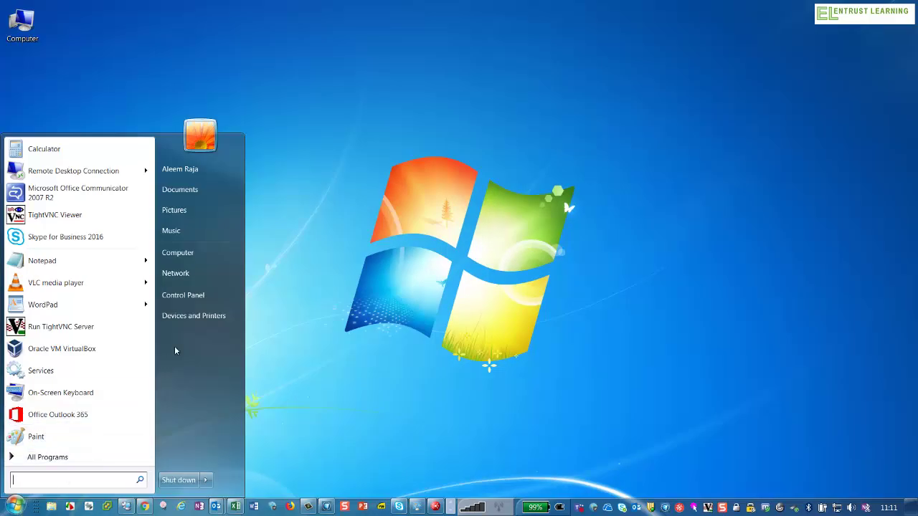
pyautogui.click(212, 296)
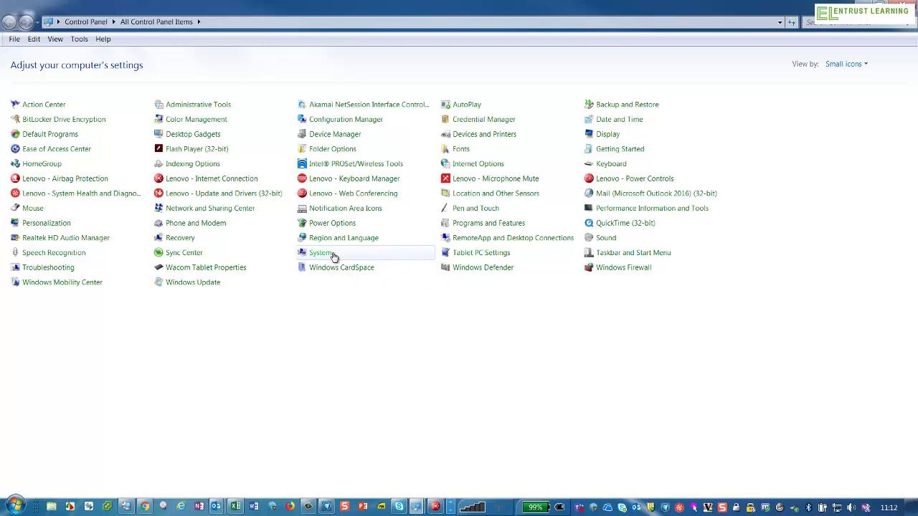
pyautogui.click(321, 253)
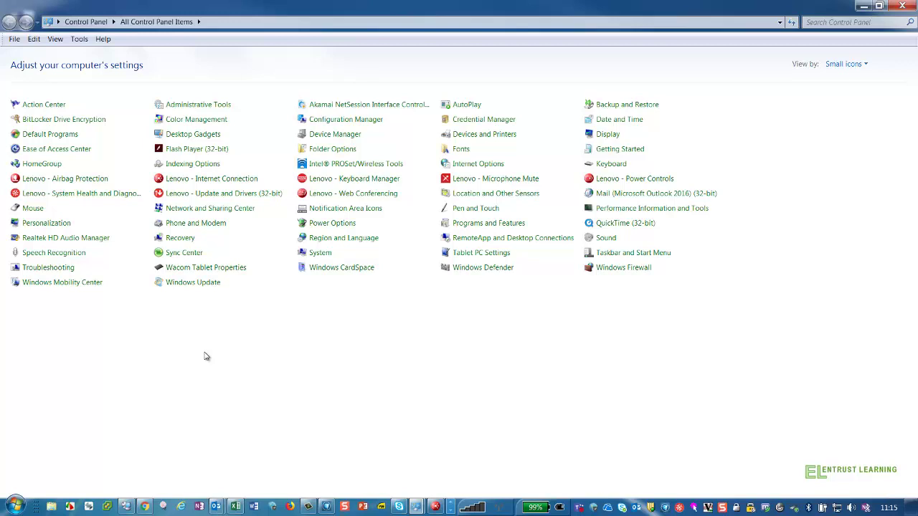
# Step: Search the Control Panel for "tr", and open the System and Security category of Troubleshooting
pyautogui.click(844, 25)
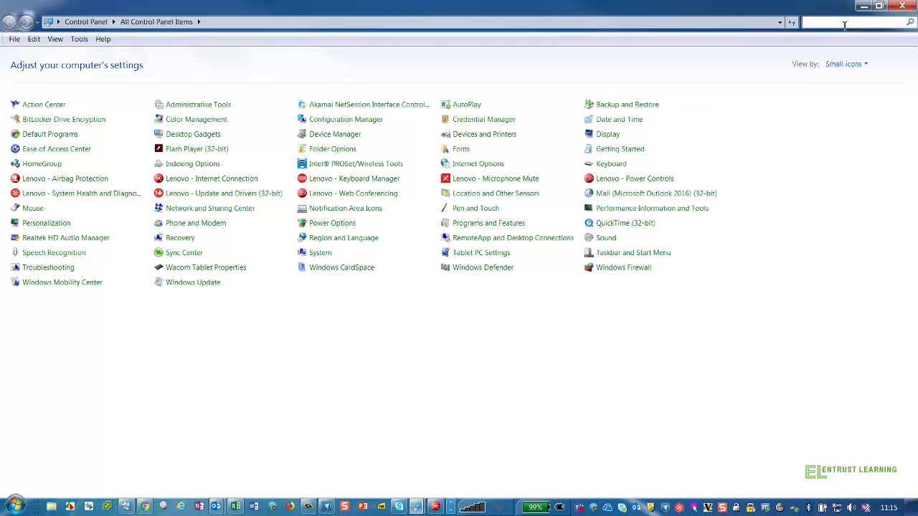
pyautogui.write('tr')
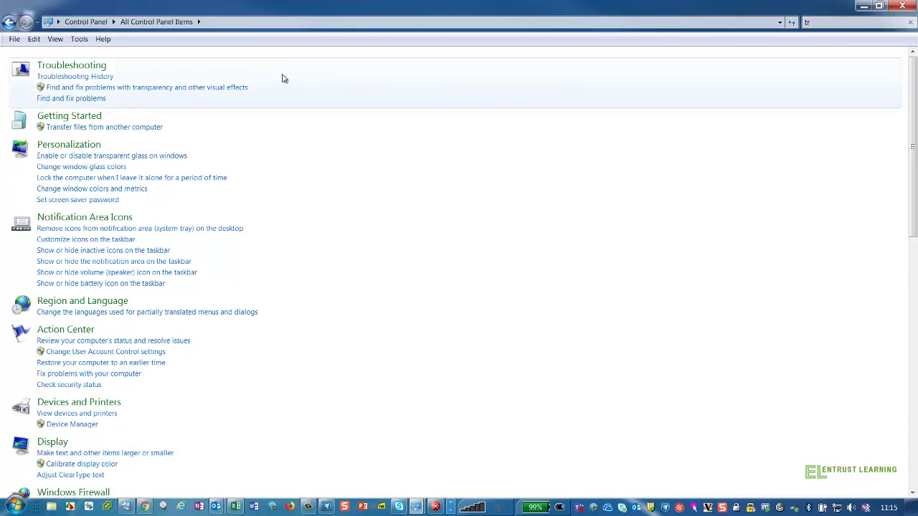
pyautogui.click(72, 66)
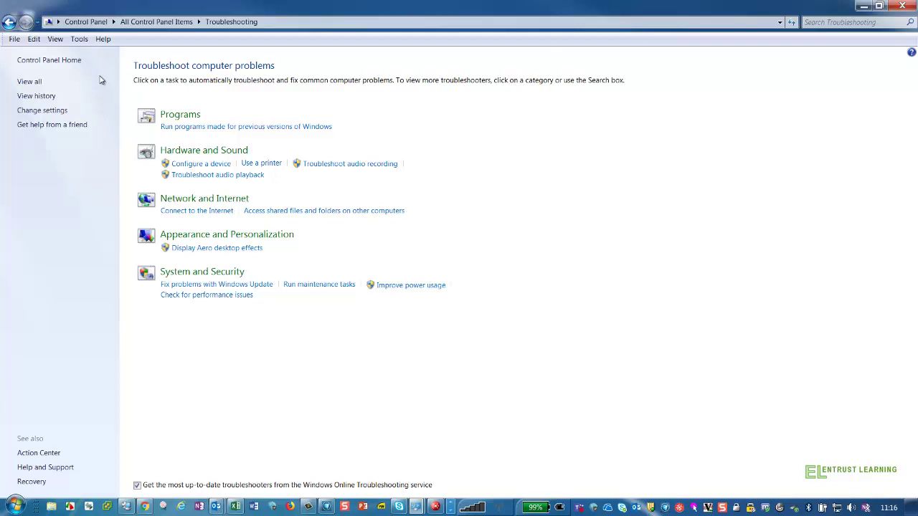
pyautogui.click(225, 276)
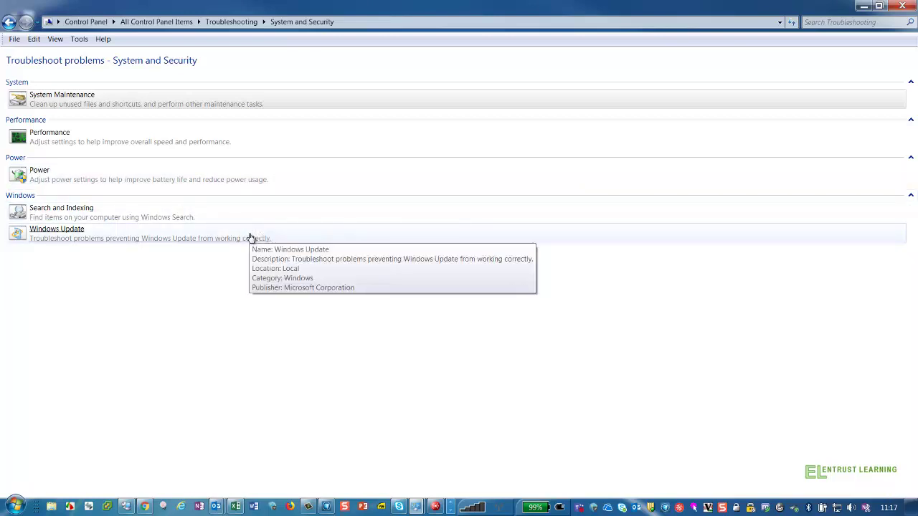
# Step: Run the System Maintenance troubleshooter, repeat it with administrator permissions, and close it
pyautogui.click(159, 102)
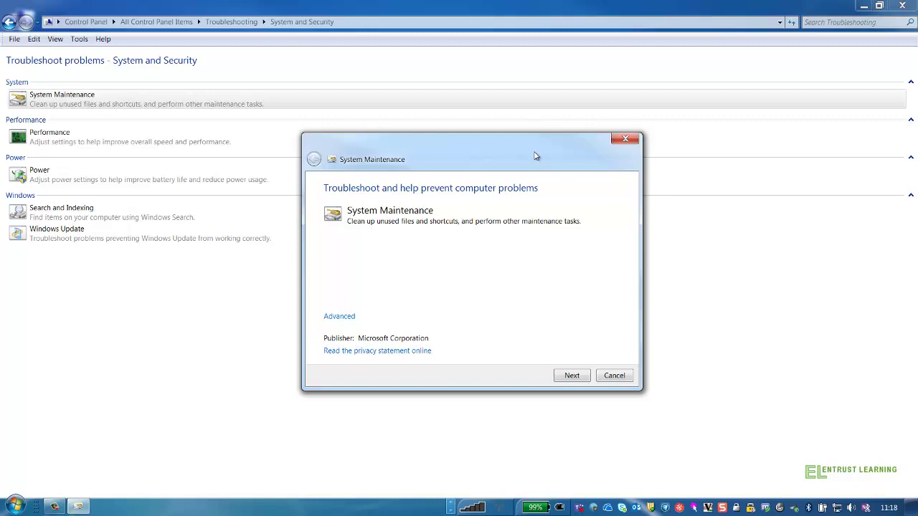
pyautogui.click(570, 377)
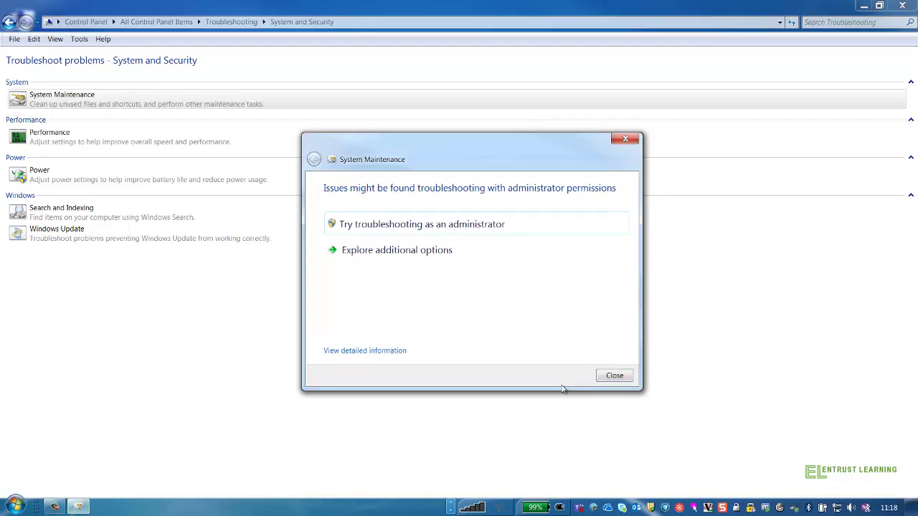
pyautogui.click(464, 228)
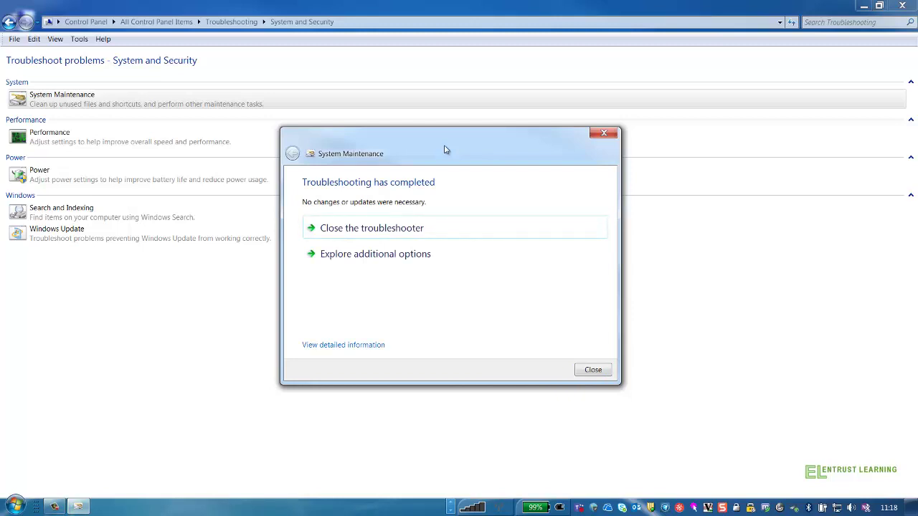
pyautogui.click(358, 229)
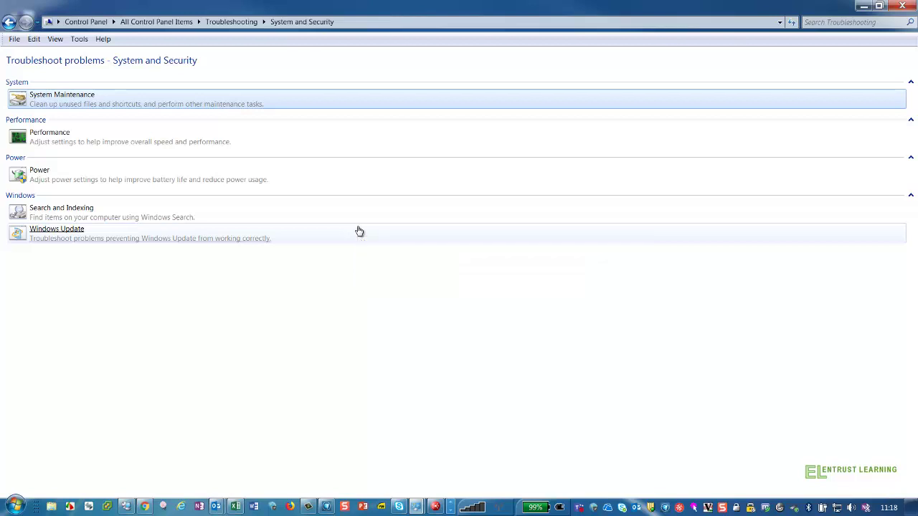
# Step: Run the Performance troubleshooter and try the repairs for the problems found as an administrator
pyautogui.click(150, 145)
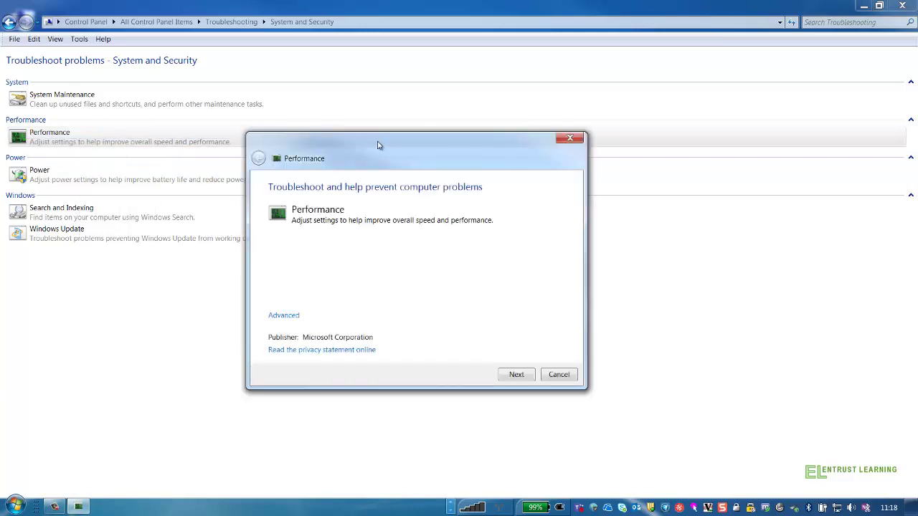
pyautogui.click(516, 380)
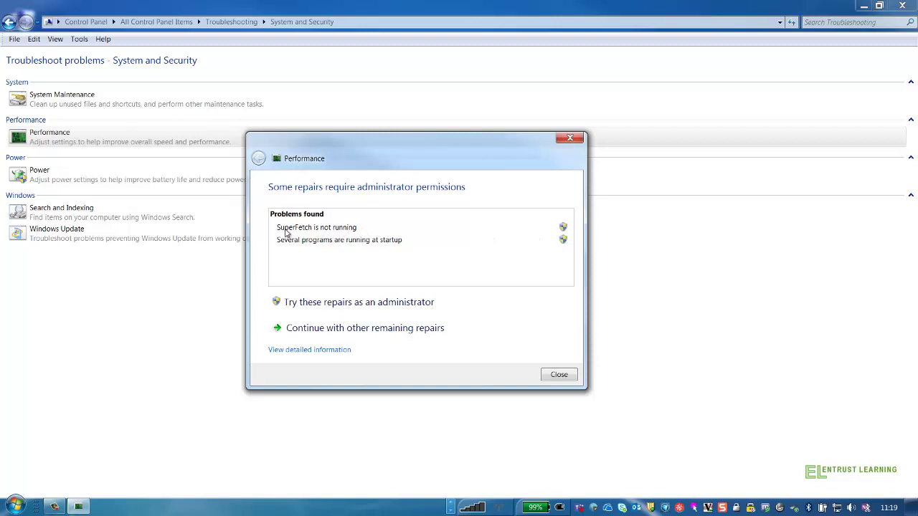
pyautogui.moveTo(311, 231)
pyautogui.moveTo(317, 246)
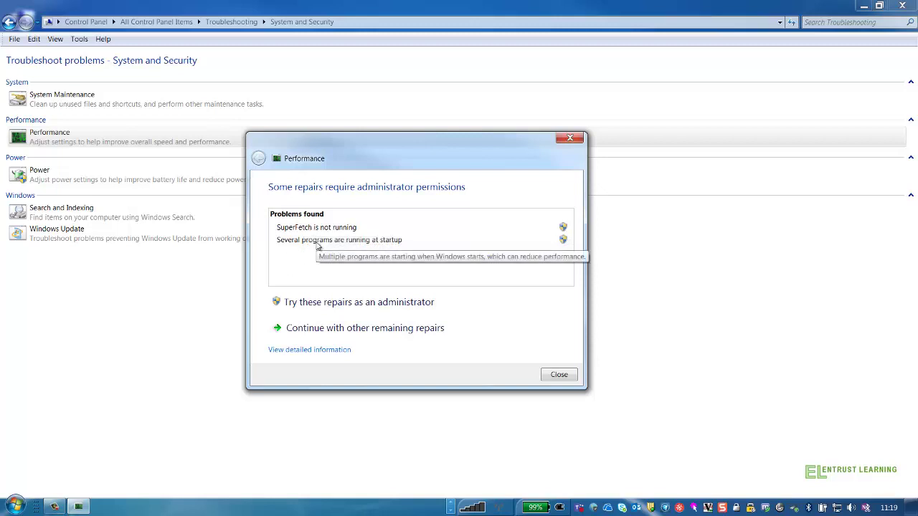
pyautogui.click(385, 303)
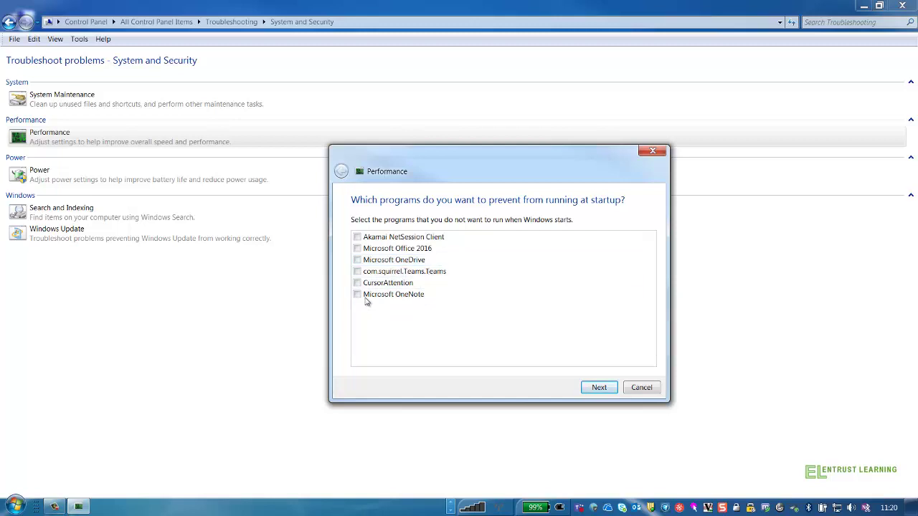
# Step: Select Microsoft OneDrive and Microsoft OneNote as programs to prevent from running at startup, and continue
pyautogui.click(357, 260)
pyautogui.click(365, 295)
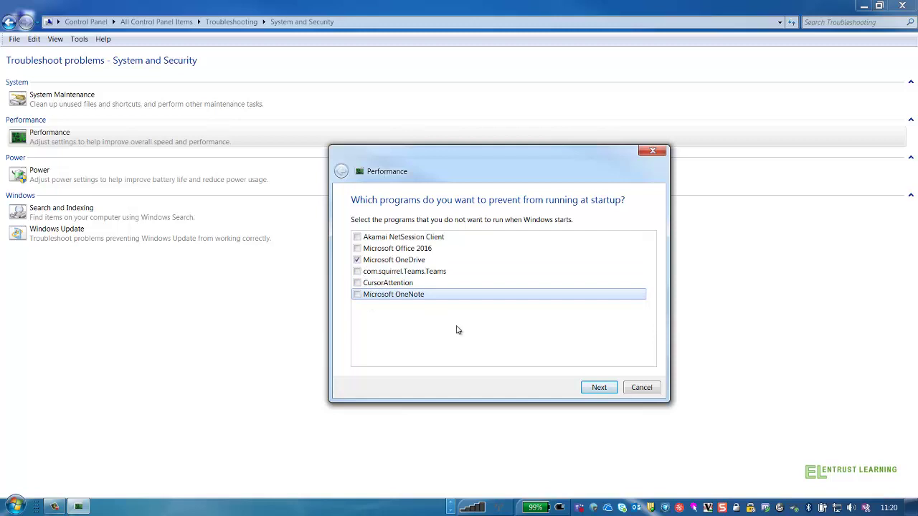
pyautogui.click(359, 295)
pyautogui.click(596, 390)
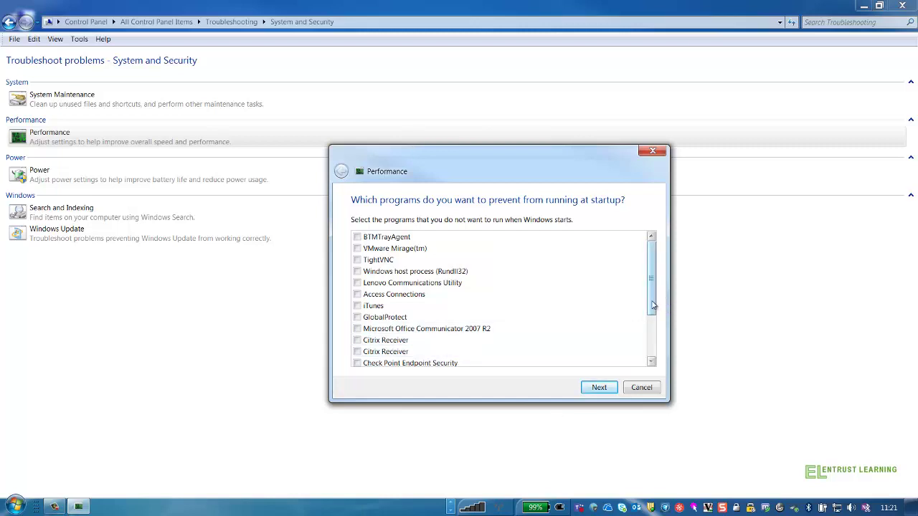
# Step: Select Snagit as a program to prevent from running at startup, then finish and close the Performance troubleshooter
pyautogui.moveTo(652, 307); pyautogui.dragTo(642, 352)
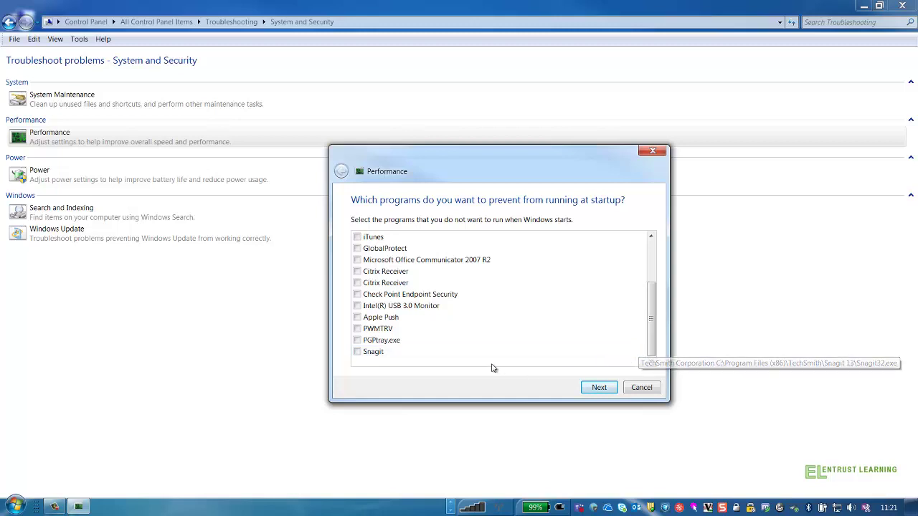
pyautogui.click(357, 352)
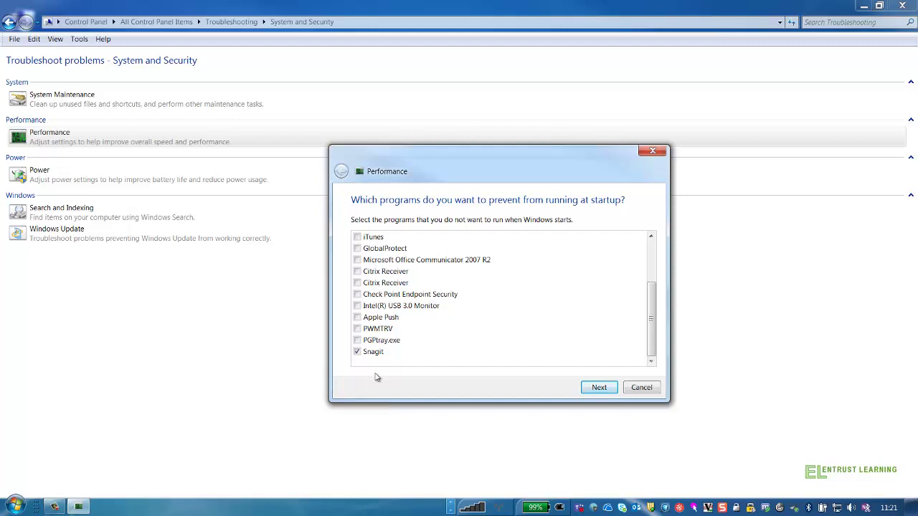
pyautogui.click(596, 388)
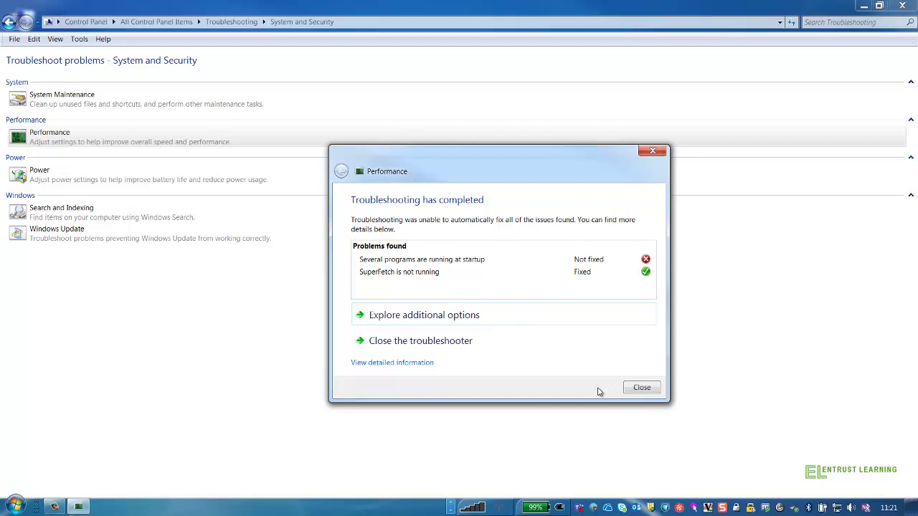
pyautogui.click(640, 387)
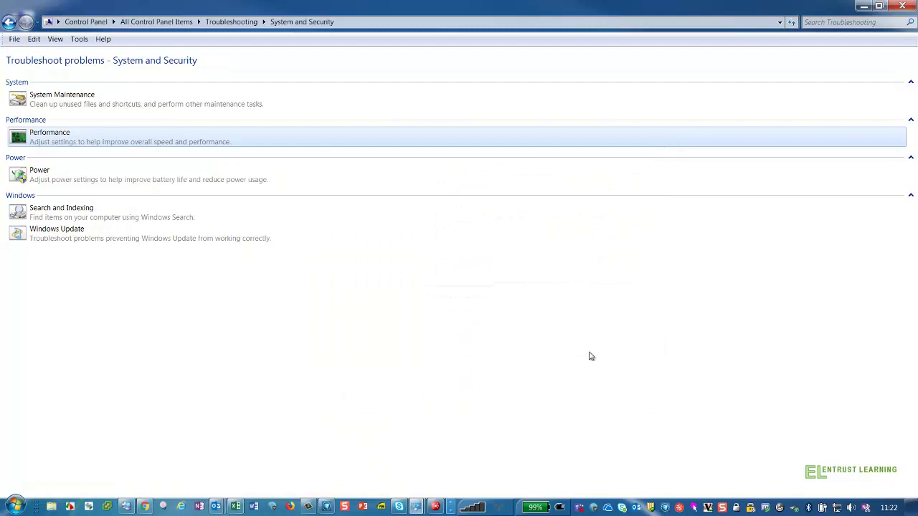
# Step: Run the Power troubleshooter to adjust the power settings, and close it when complete
pyautogui.click(227, 182)
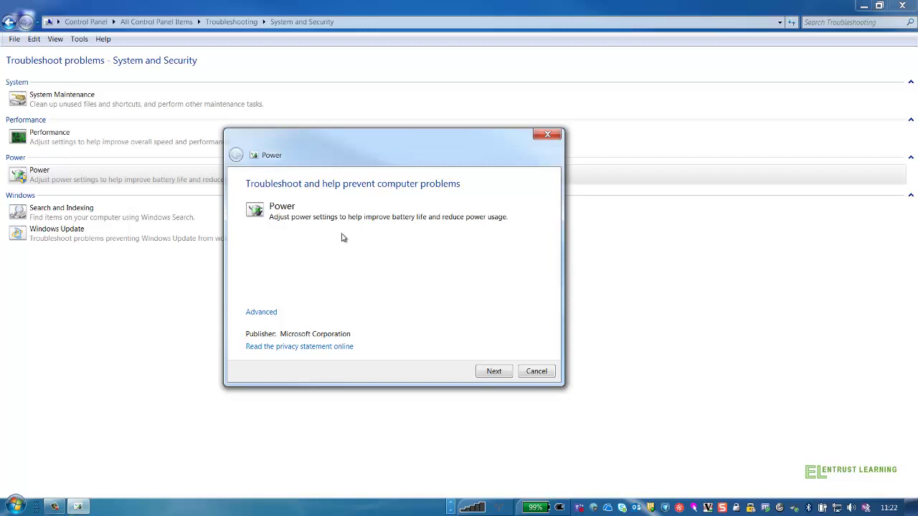
pyautogui.click(492, 374)
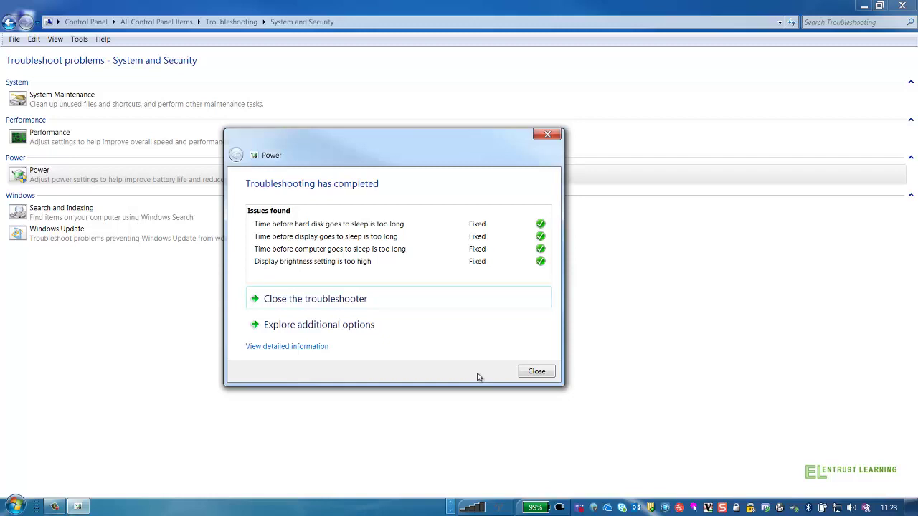
pyautogui.click(540, 376)
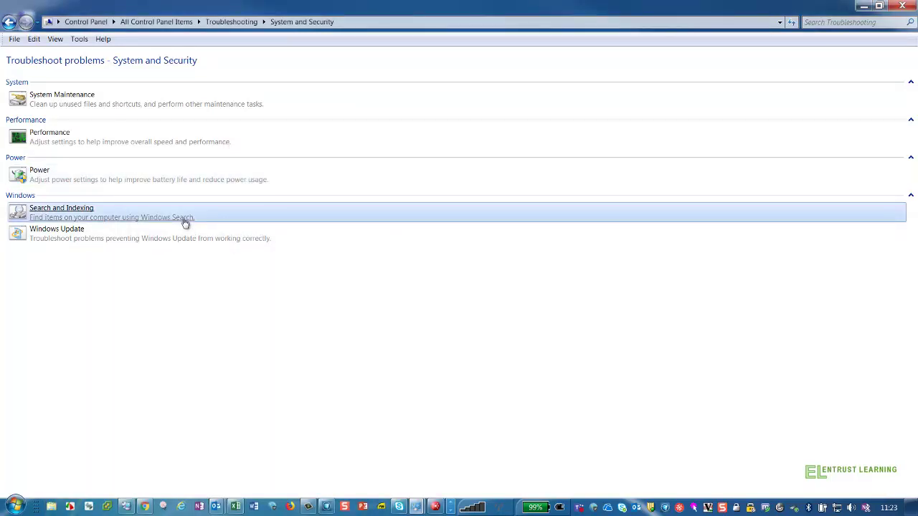
# Step: Try the Search and Indexing troubleshooter for files that don't appear in search results, restart it as an administrator, and cancel it
pyautogui.click(184, 222)
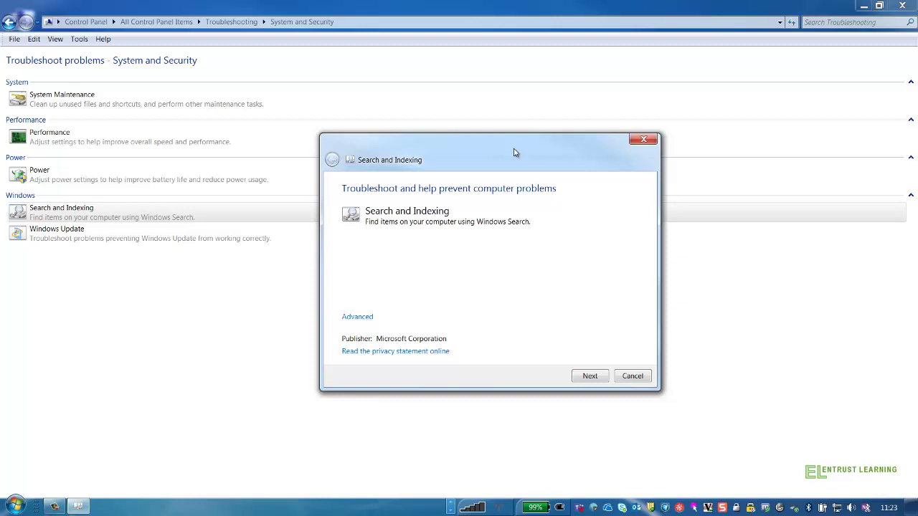
pyautogui.click(588, 378)
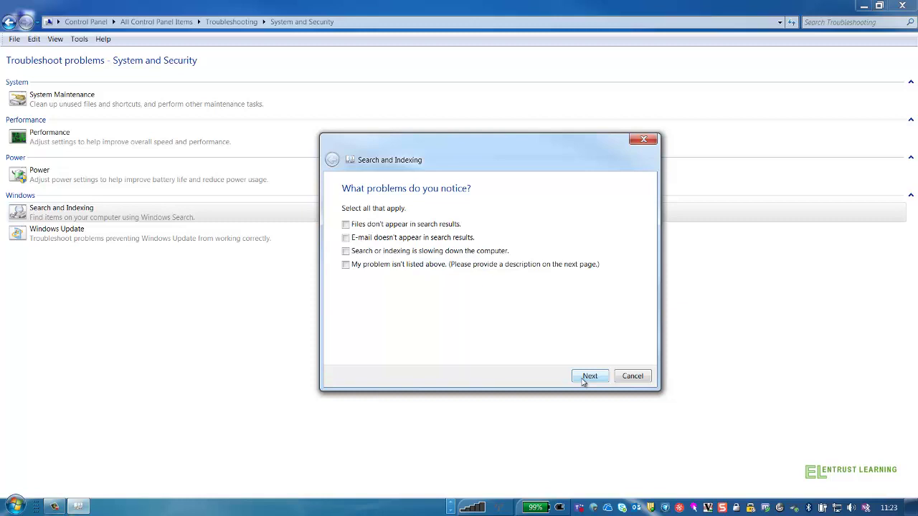
pyautogui.click(353, 226)
pyautogui.click(591, 379)
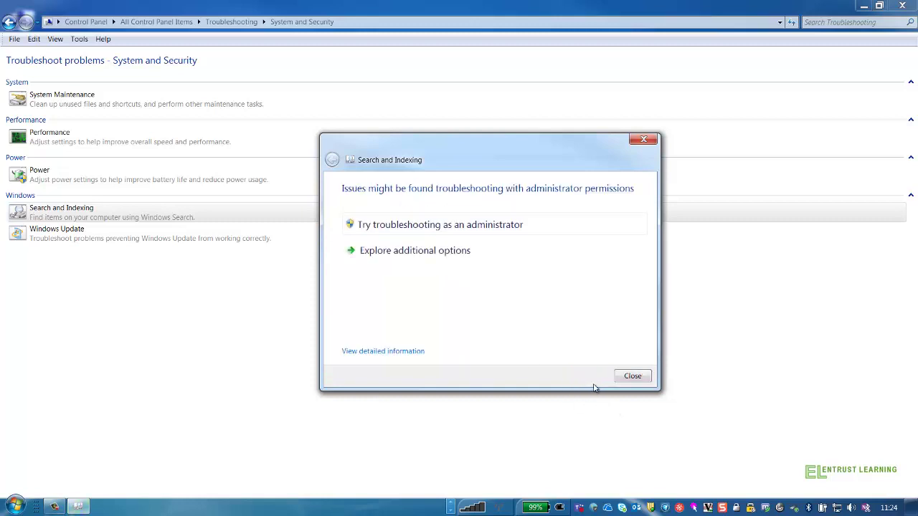
pyautogui.click(457, 228)
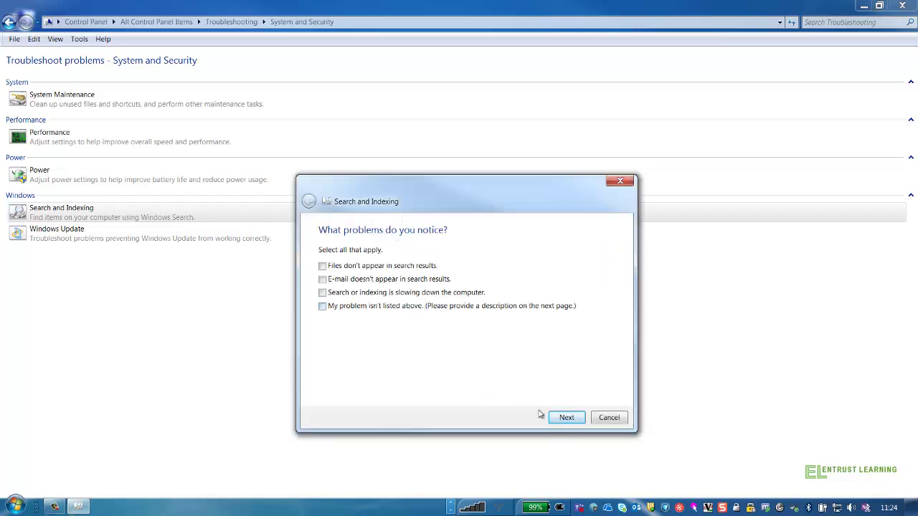
pyautogui.click(609, 417)
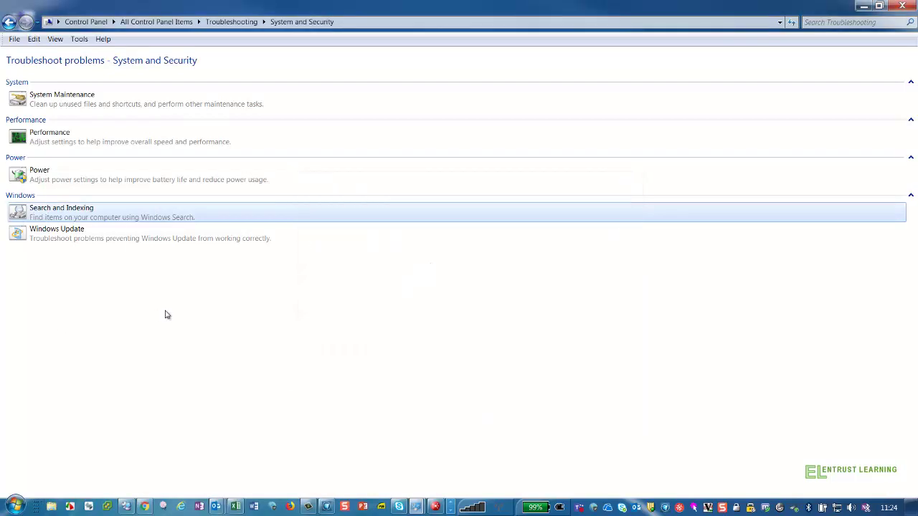
# Step: Run the Windows Update troubleshooter, view the Windows Update page opened from it, and close both
pyautogui.click(102, 243)
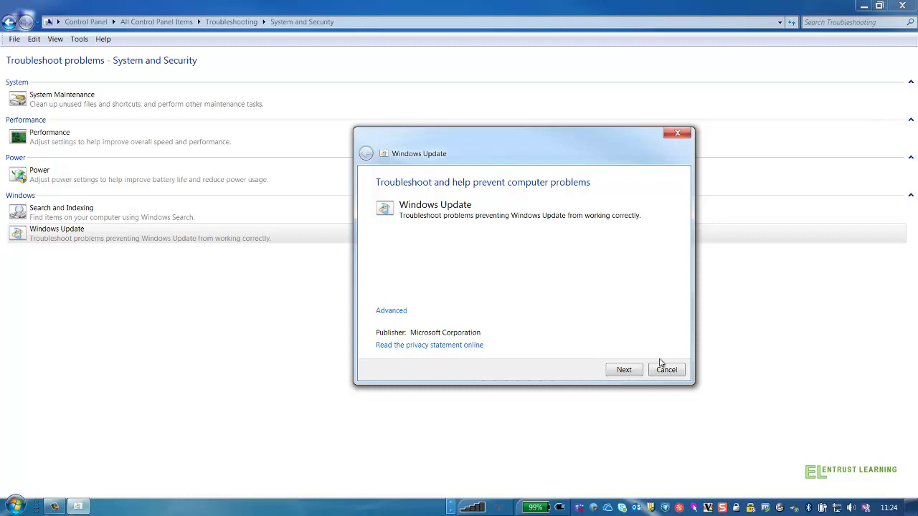
pyautogui.click(632, 372)
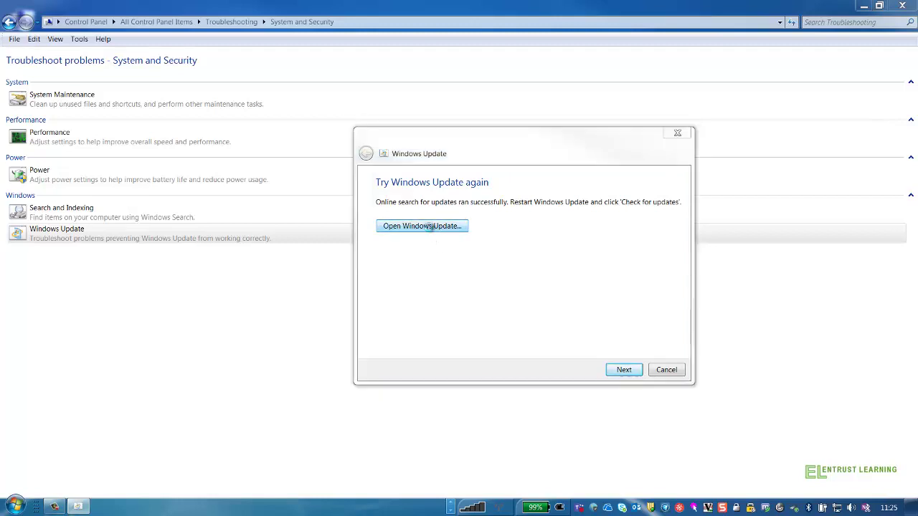
pyautogui.click(430, 226)
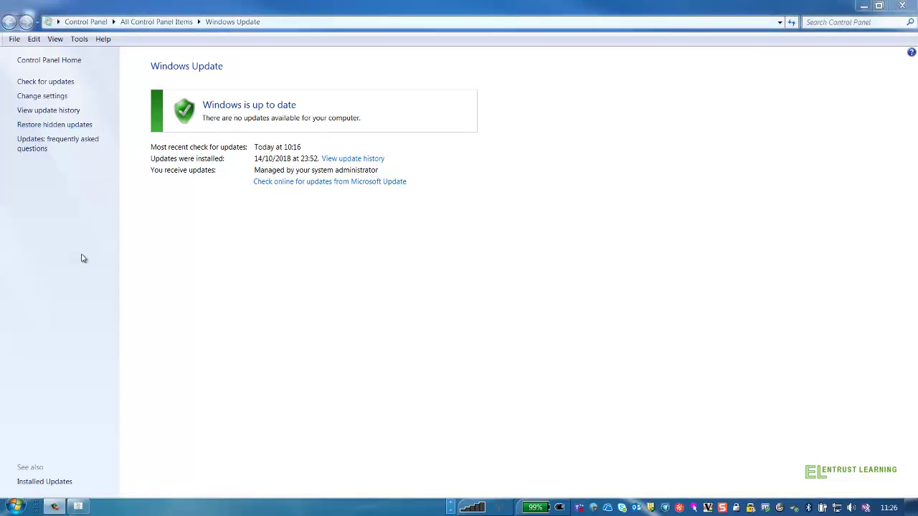
pyautogui.click(903, 7)
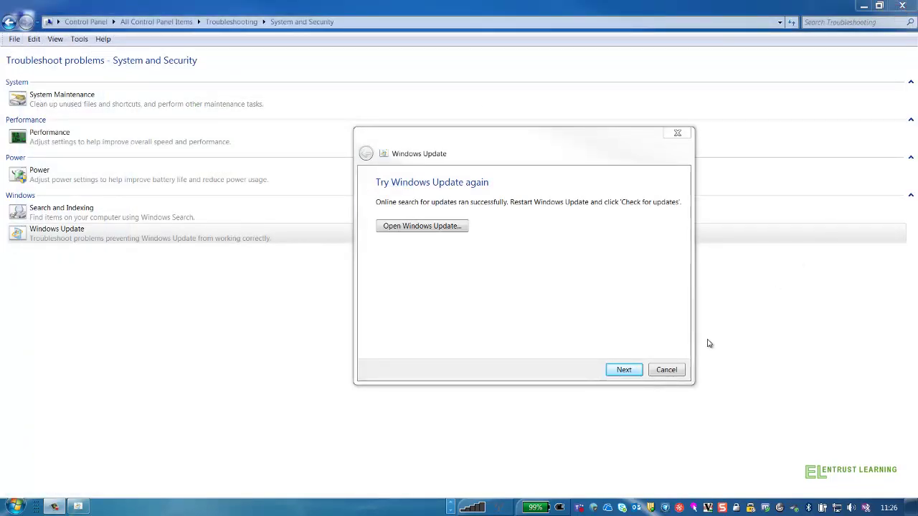
pyautogui.click(678, 370)
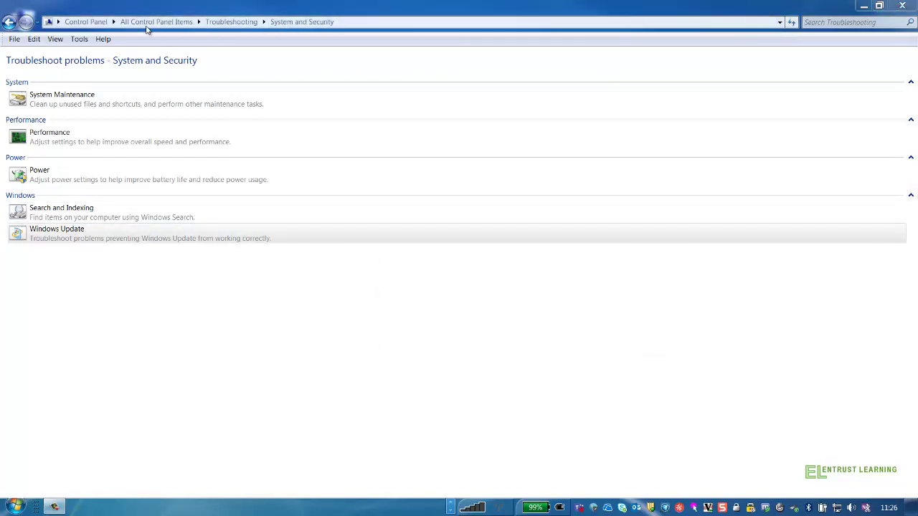
# Step: Return to the main Control Panel page
pyautogui.click(86, 22)
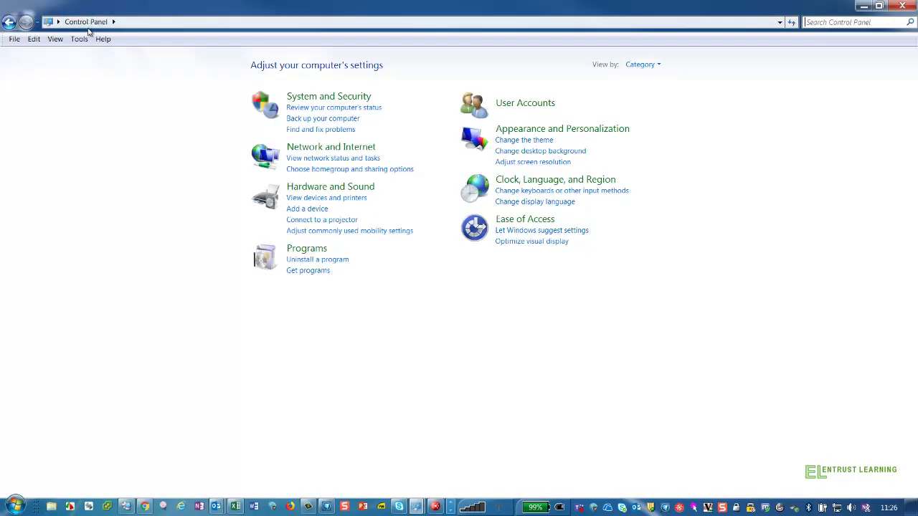
# Step: Switch the Control Panel from category view to large icons, then to small icons
pyautogui.click(661, 65)
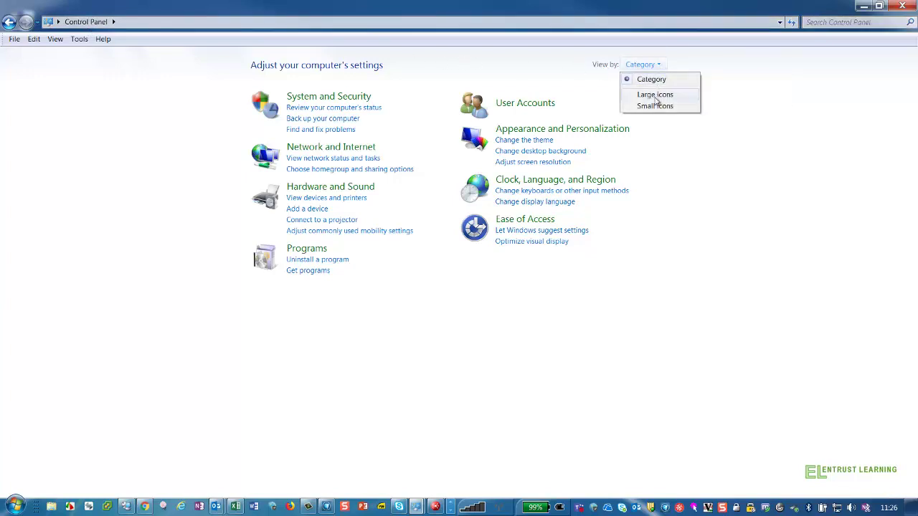
pyautogui.click(655, 95)
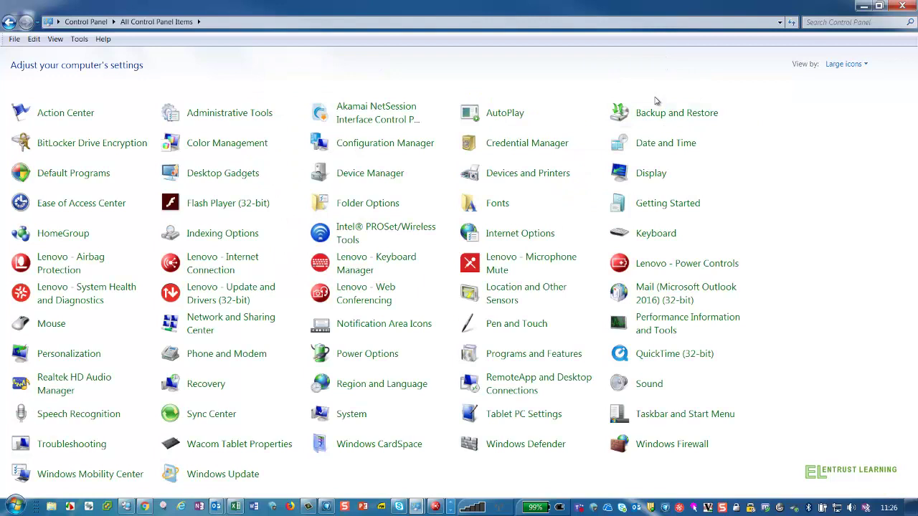
pyautogui.click(863, 65)
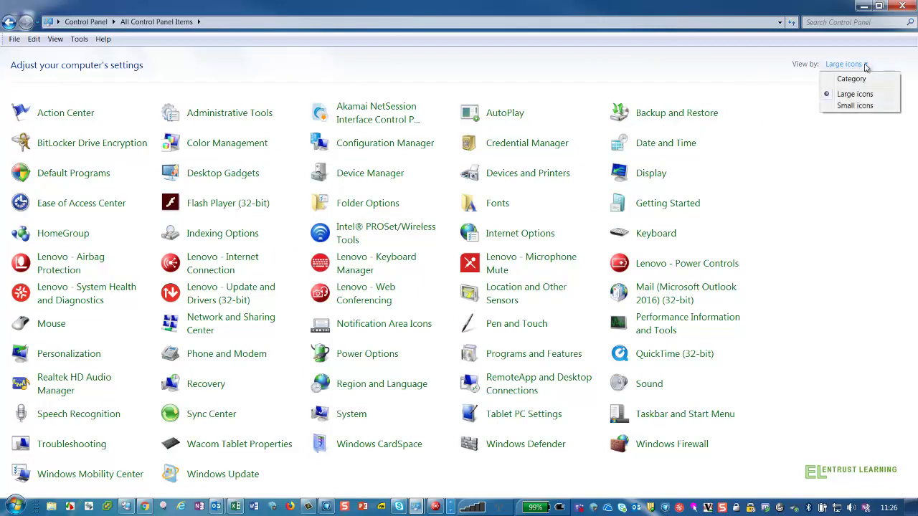
pyautogui.click(860, 106)
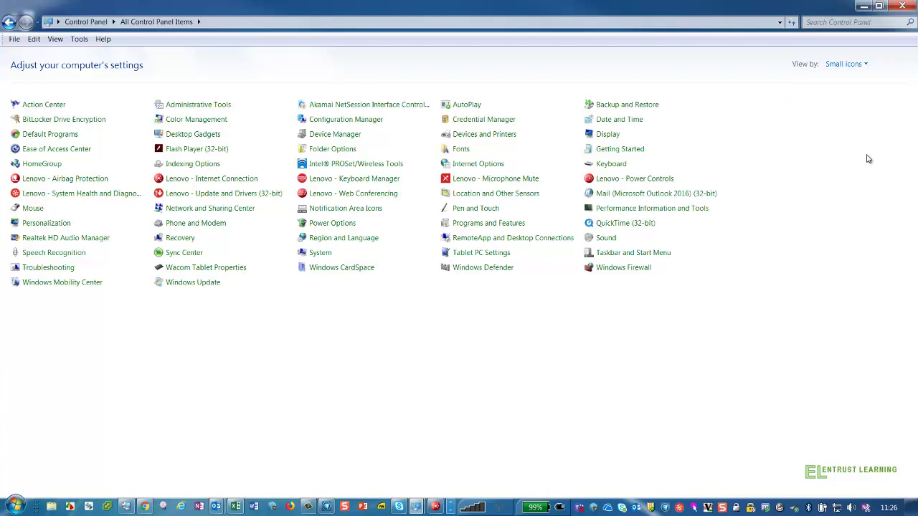
# Step: Activate the High performance plan in Power Options, review the additional power plans, and close the window
pyautogui.click(865, 63)
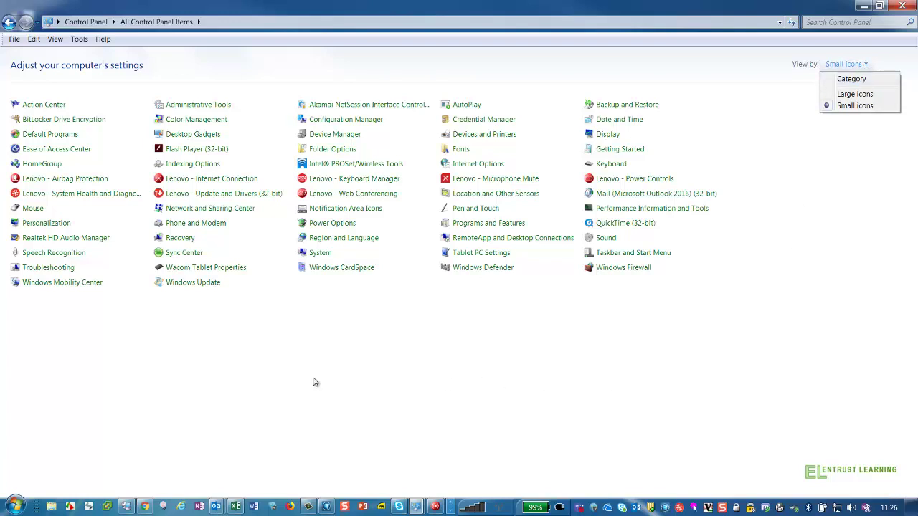
pyautogui.click(340, 226)
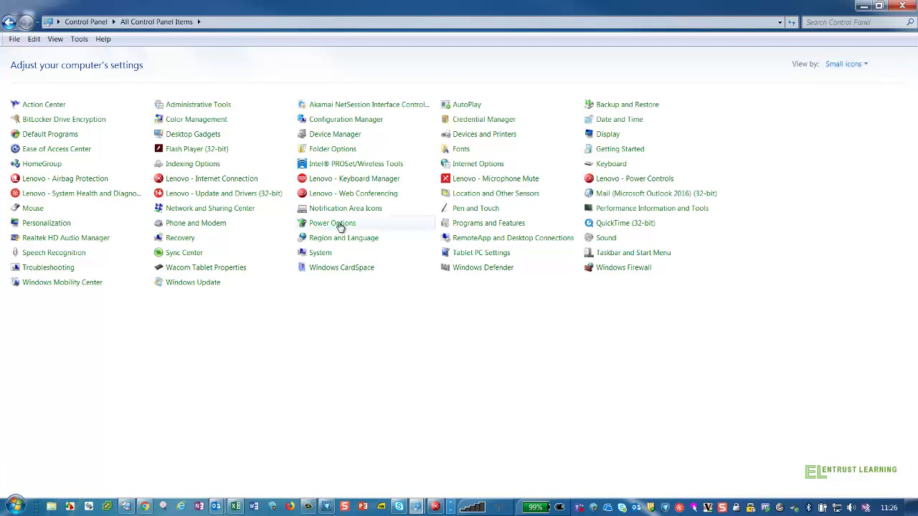
pyautogui.click(340, 226)
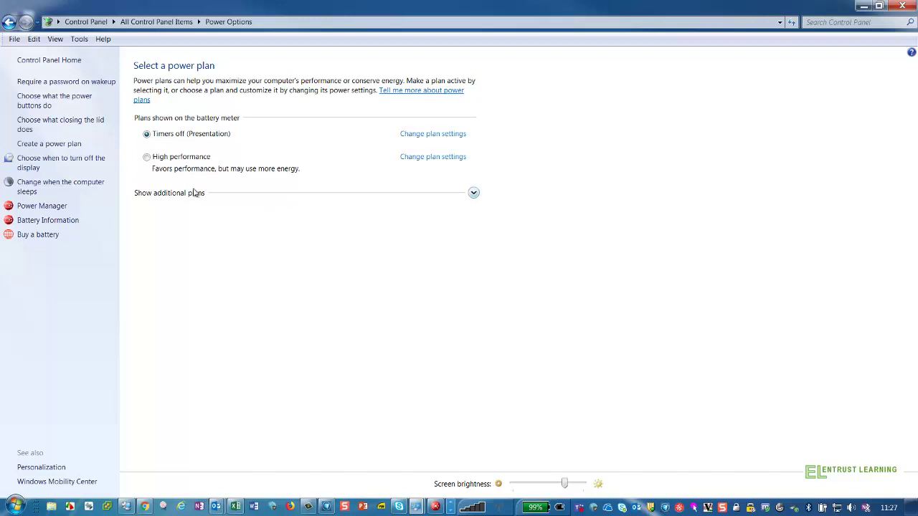
pyautogui.click(146, 157)
pyautogui.click(473, 195)
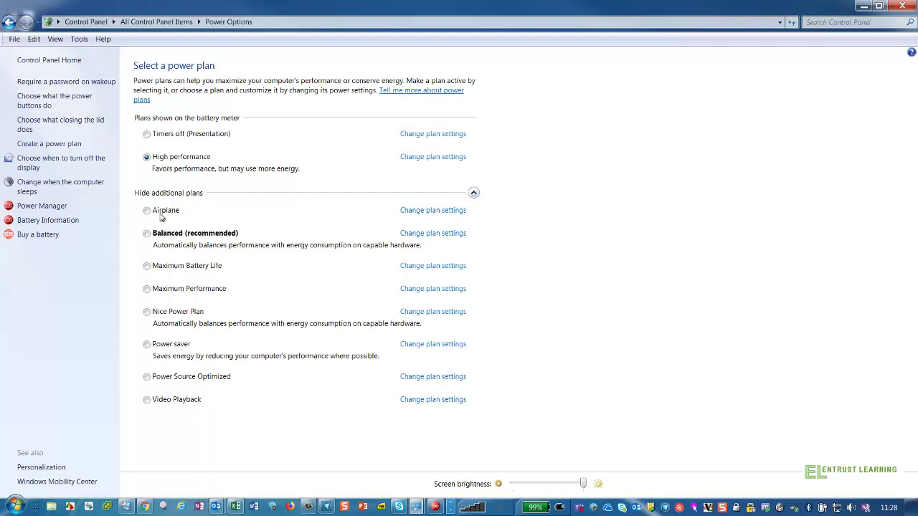
pyautogui.click(473, 193)
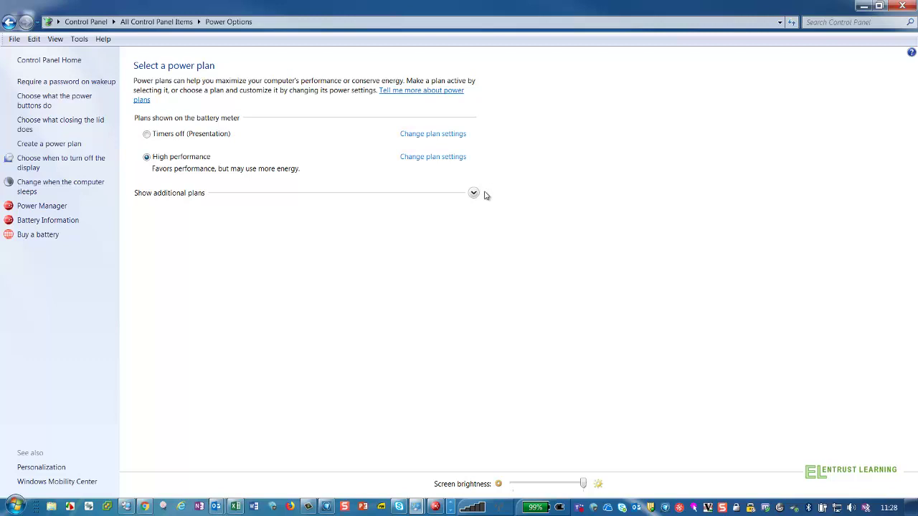
pyautogui.click(908, 8)
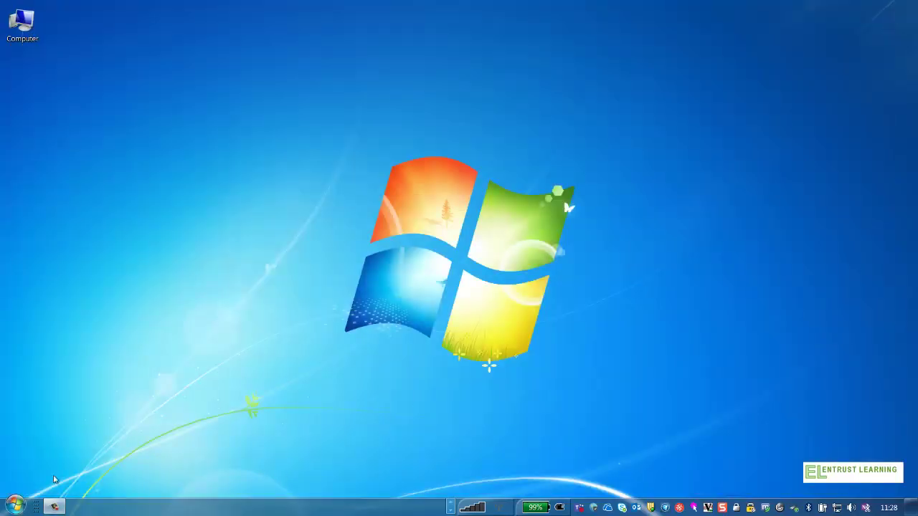
# Step: Open the Computer's system properties from the desktop and bring up its advanced system settings
pyautogui.rightClick(23, 36)
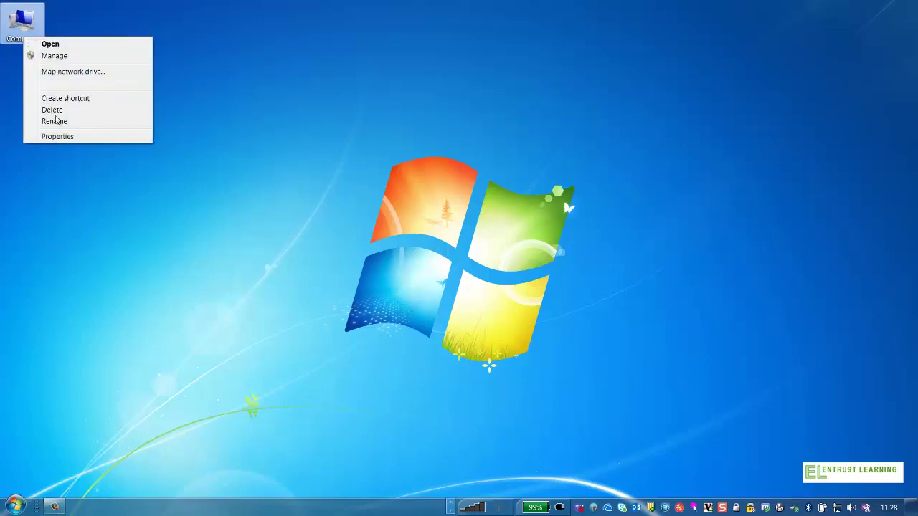
pyautogui.click(62, 137)
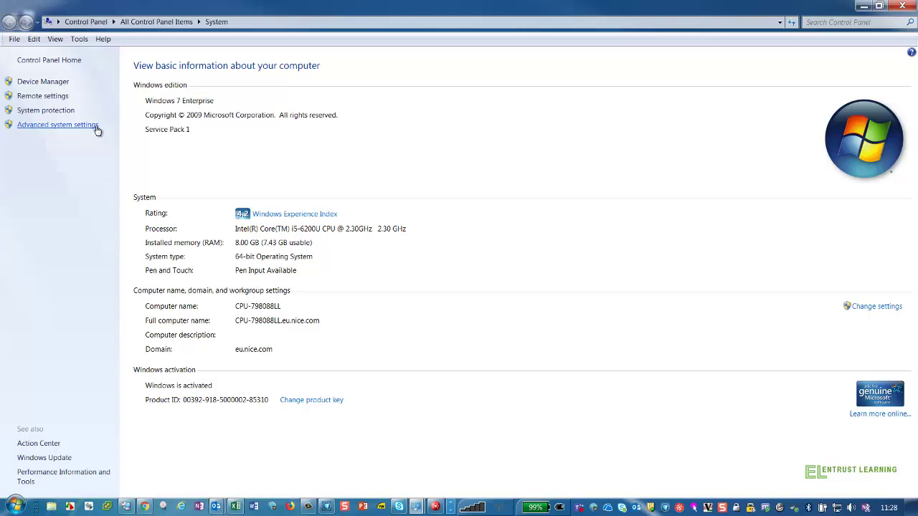
pyautogui.click(96, 126)
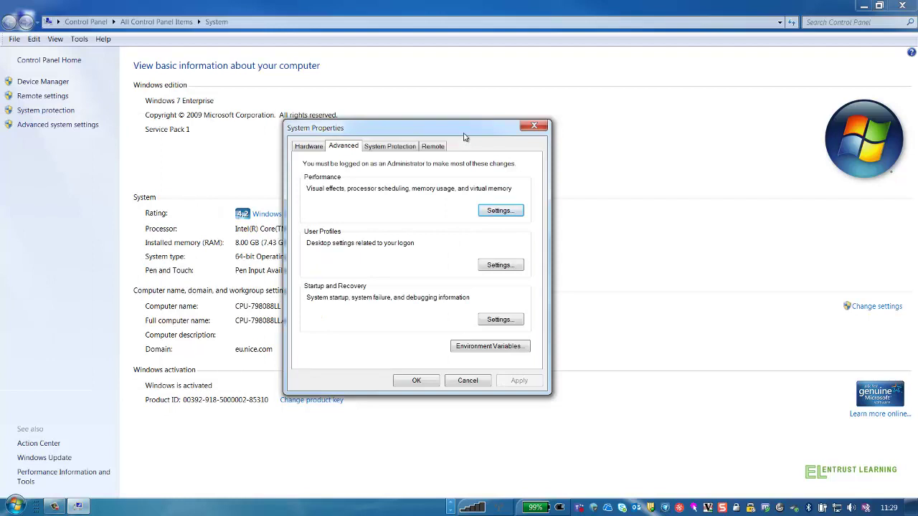
# Step: Look through the Hardware, Advanced, System Protection and Remote settings in System Properties
pyautogui.click(308, 149)
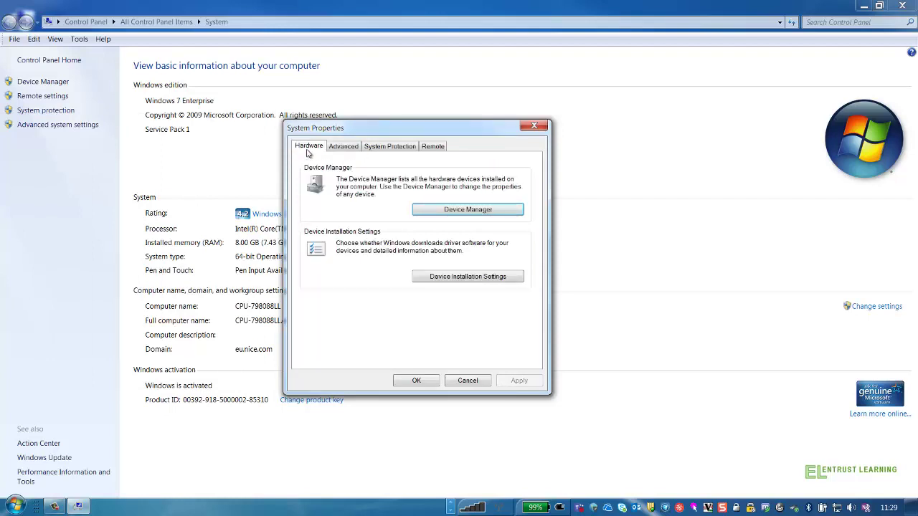
pyautogui.click(346, 151)
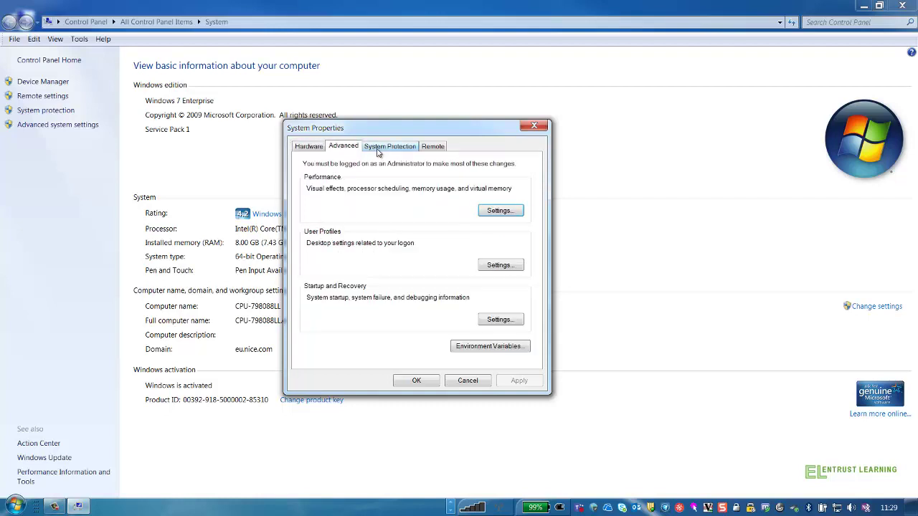
pyautogui.click(378, 150)
pyautogui.click(433, 149)
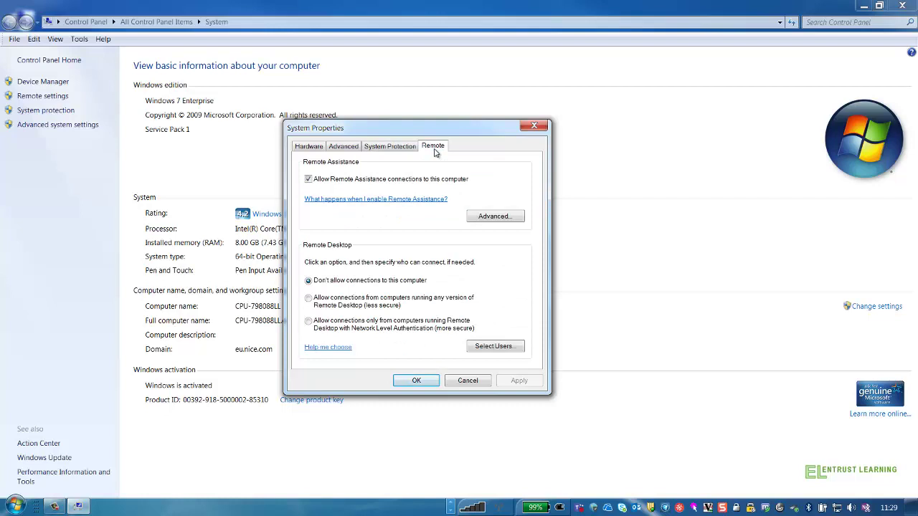
# Step: View the driver options for the Intel(R) HD Graphics 520 display adapter in Device Manager, and close Device Manager
pyautogui.click(314, 151)
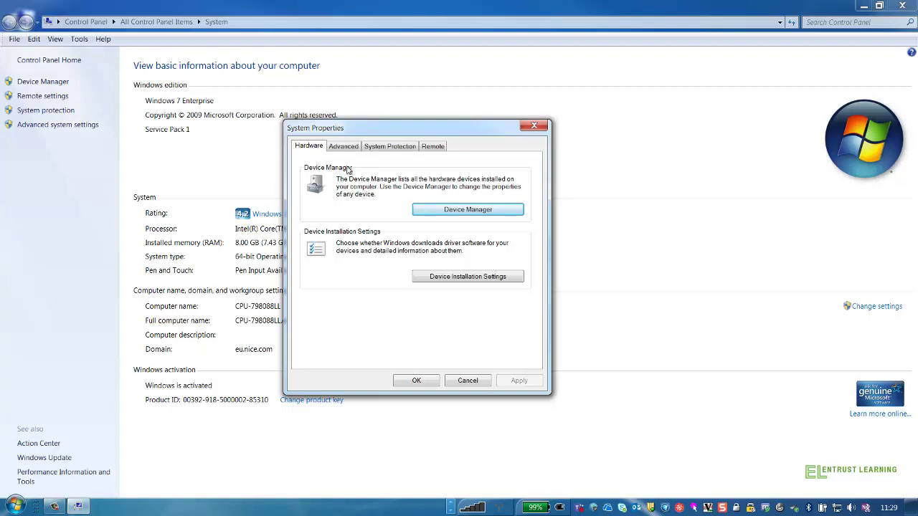
pyautogui.click(465, 211)
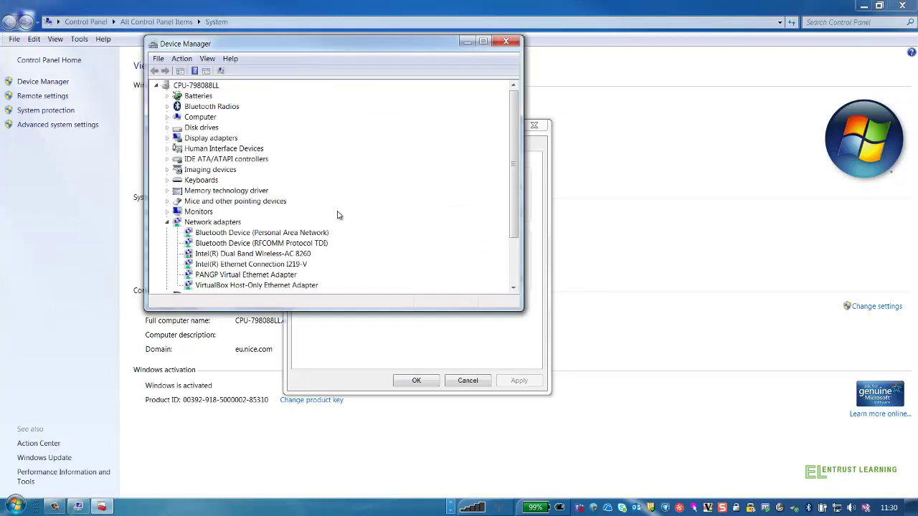
pyautogui.click(167, 222)
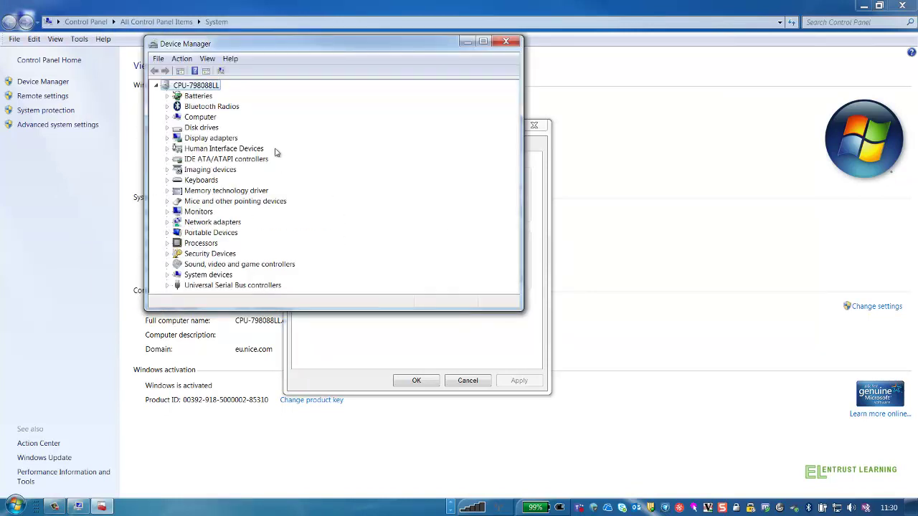
pyautogui.click(232, 140)
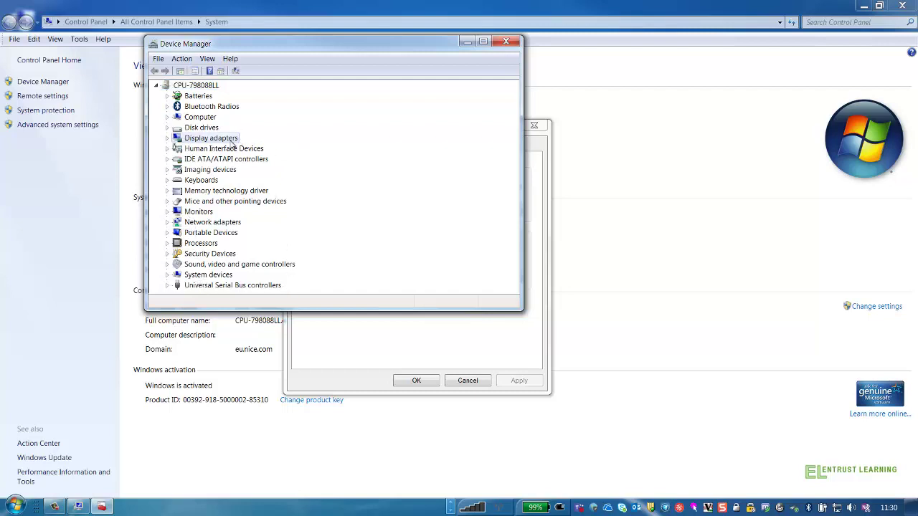
pyautogui.doubleClick(233, 141)
pyautogui.click(255, 150)
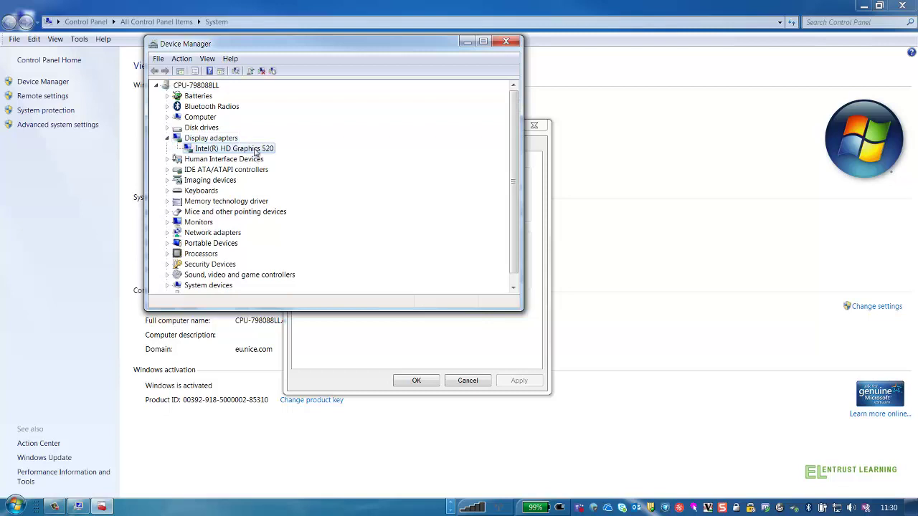
pyautogui.rightClick(256, 151)
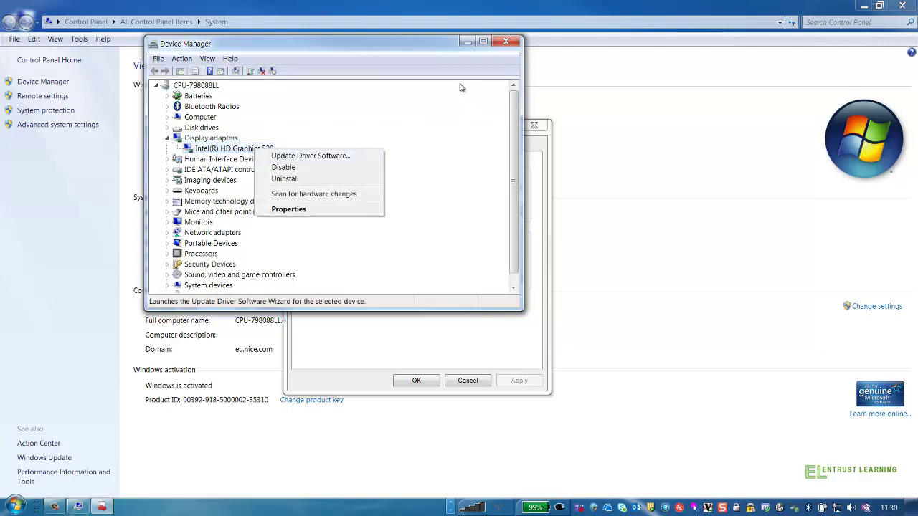
pyautogui.click(507, 43)
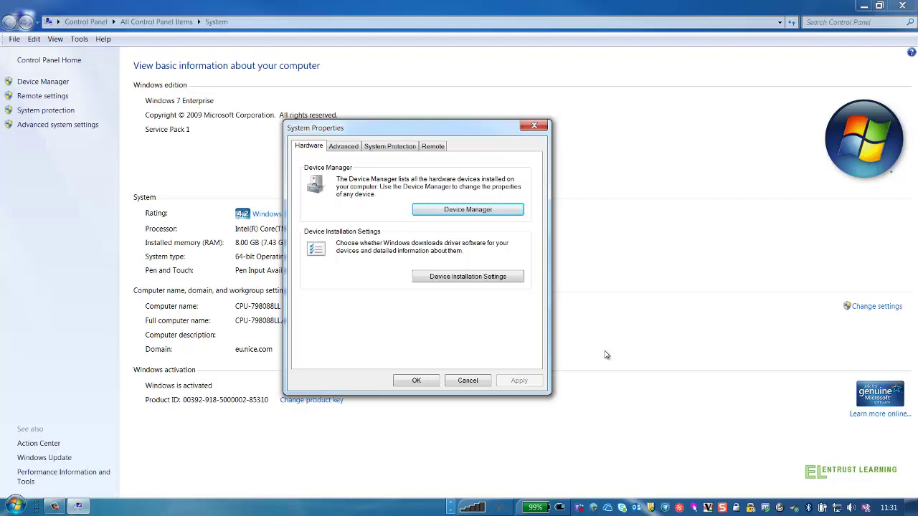
# Step: Set the visual effects in Performance Options to Adjust for best performance and apply the change
pyautogui.click(352, 149)
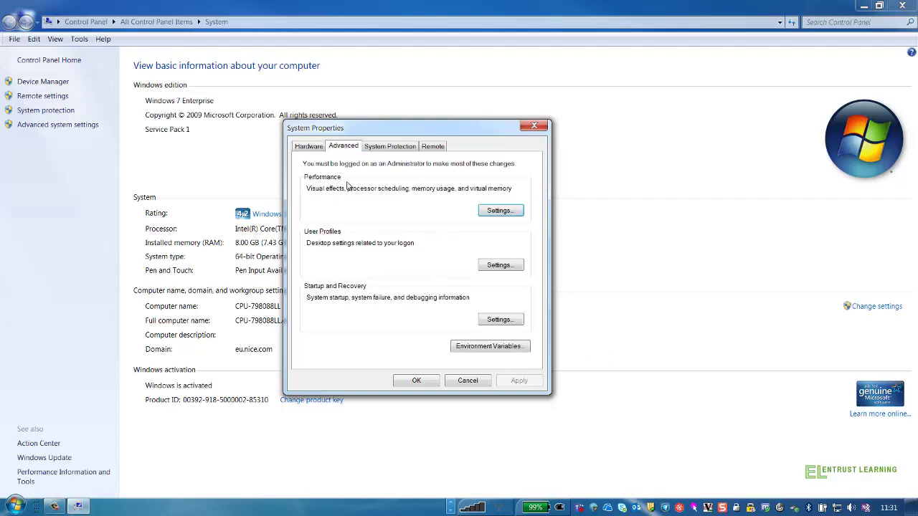
pyautogui.click(500, 210)
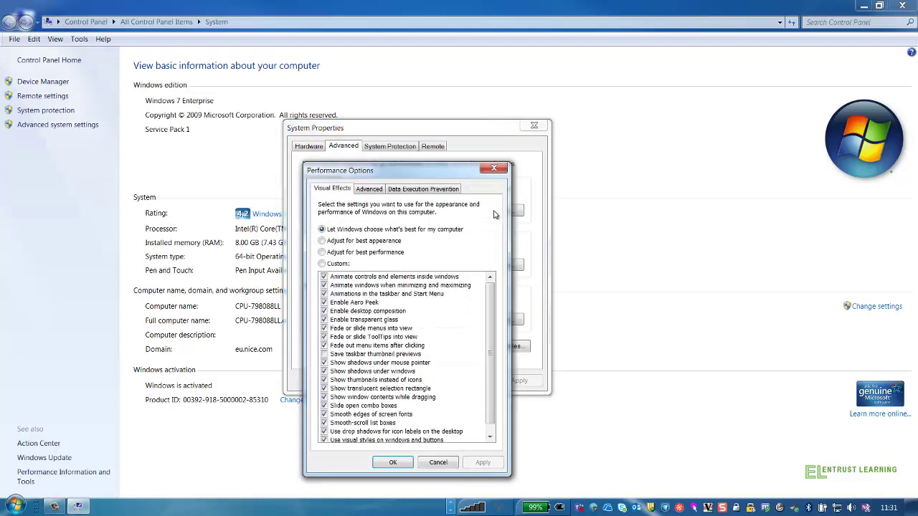
pyautogui.moveTo(458, 176); pyautogui.dragTo(444, 85)
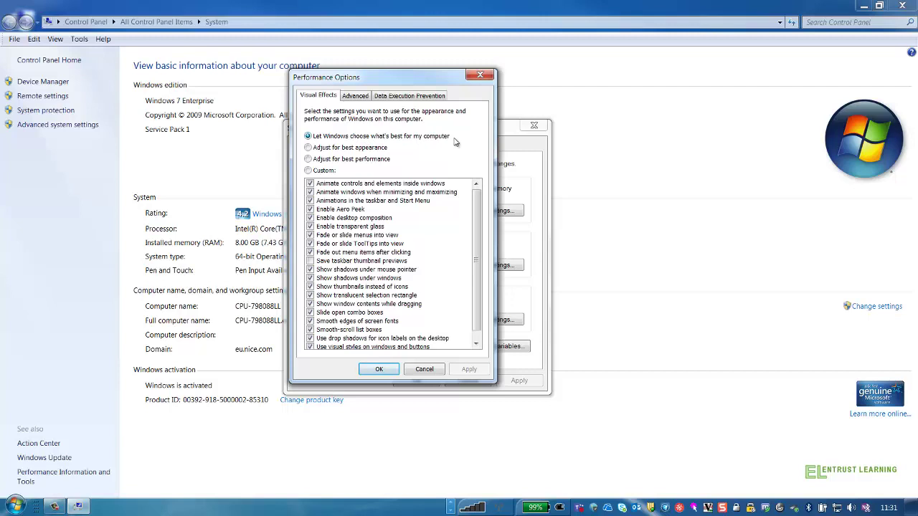
pyautogui.click(360, 162)
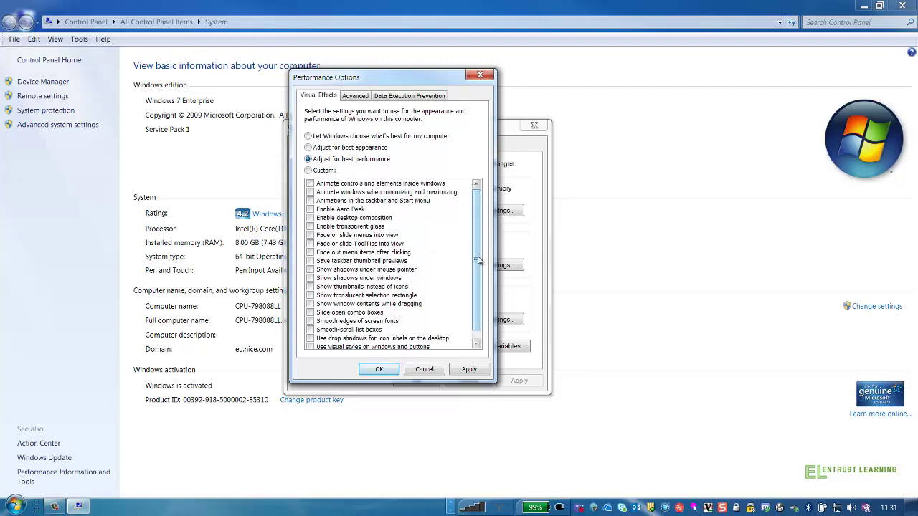
pyautogui.moveTo(478, 260); pyautogui.dragTo(477, 294)
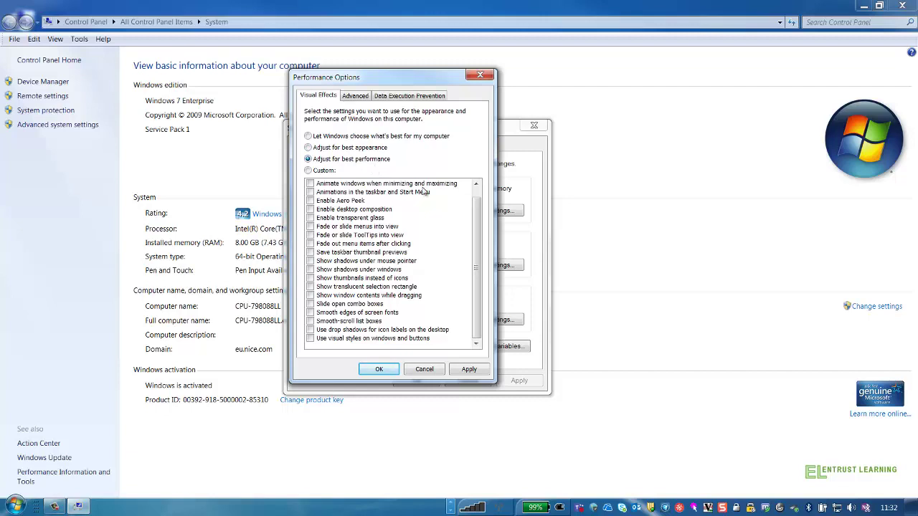
pyautogui.click(479, 369)
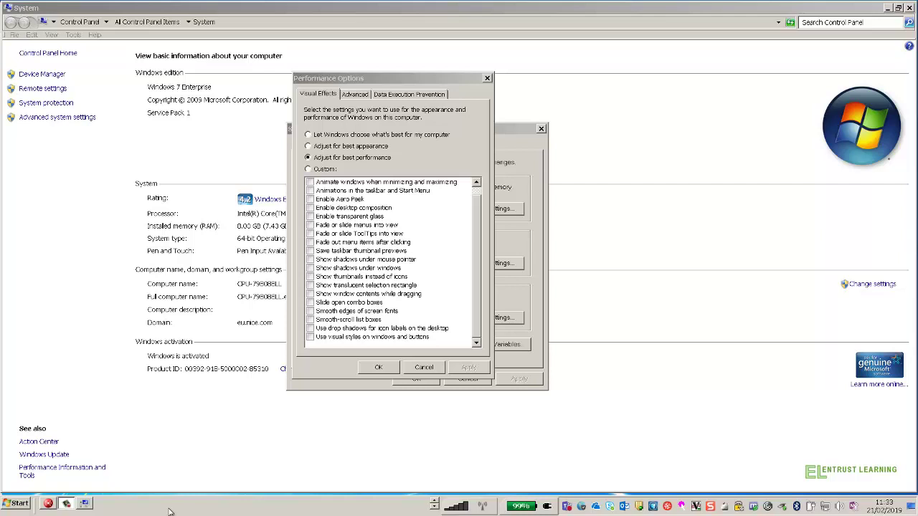
# Step: Examine how the Start menu looks with the visual effects turned off, and close it
pyautogui.click(25, 505)
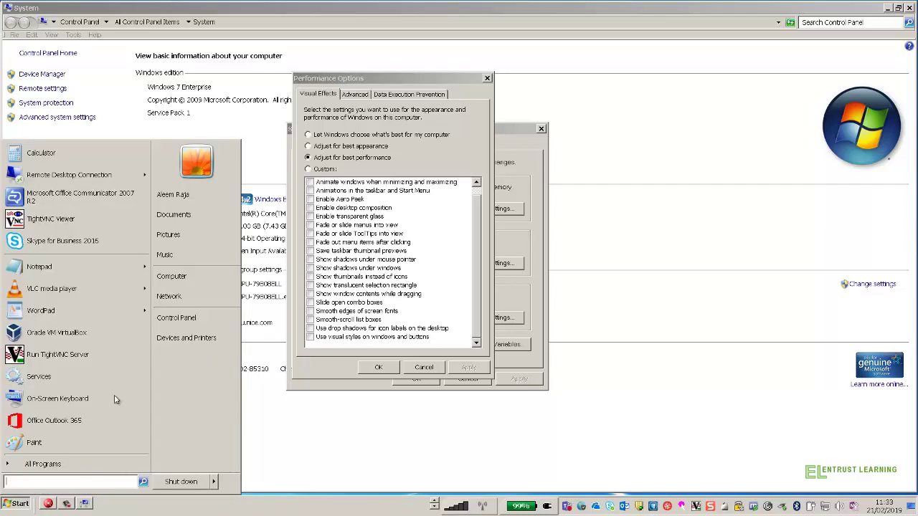
pyautogui.click(40, 508)
pyautogui.click(18, 506)
pyautogui.click(16, 506)
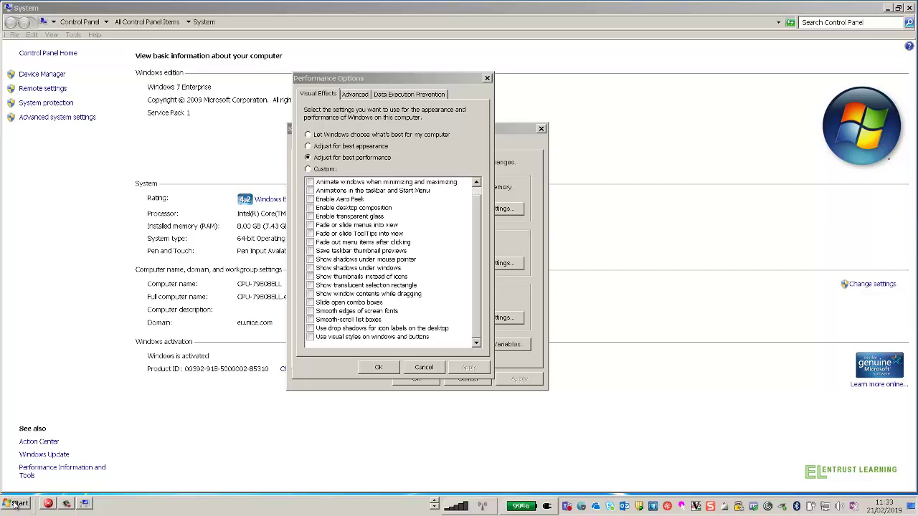
# Step: Enable "Use visual styles on windows and buttons" as a custom visual effect, apply it, and confirm the performance options
pyautogui.click(311, 338)
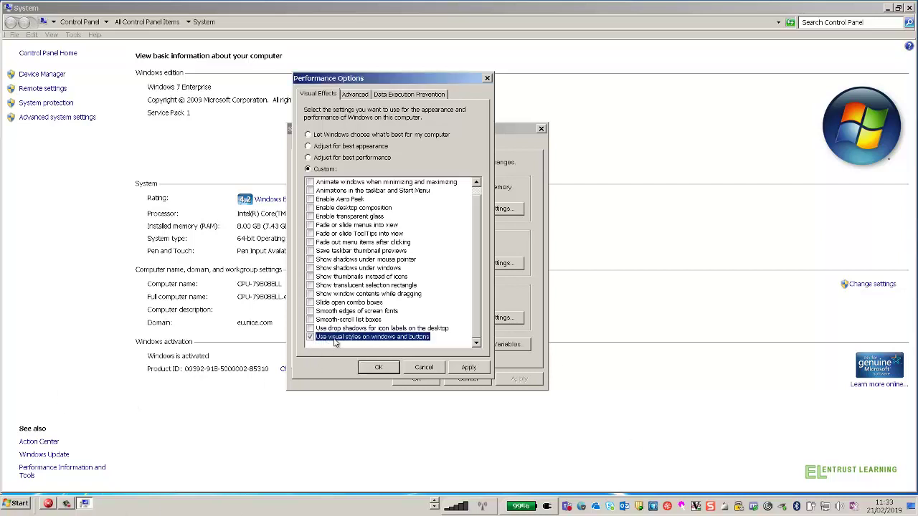
pyautogui.click(476, 367)
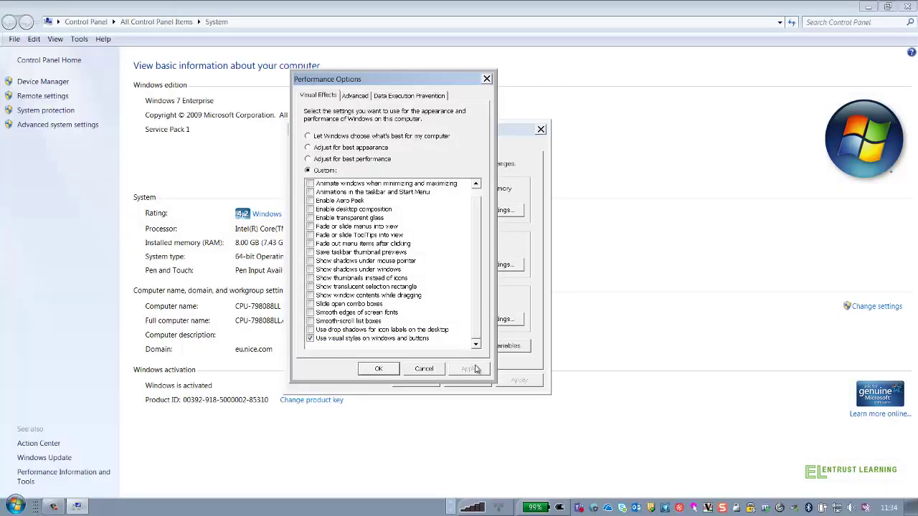
pyautogui.click(379, 369)
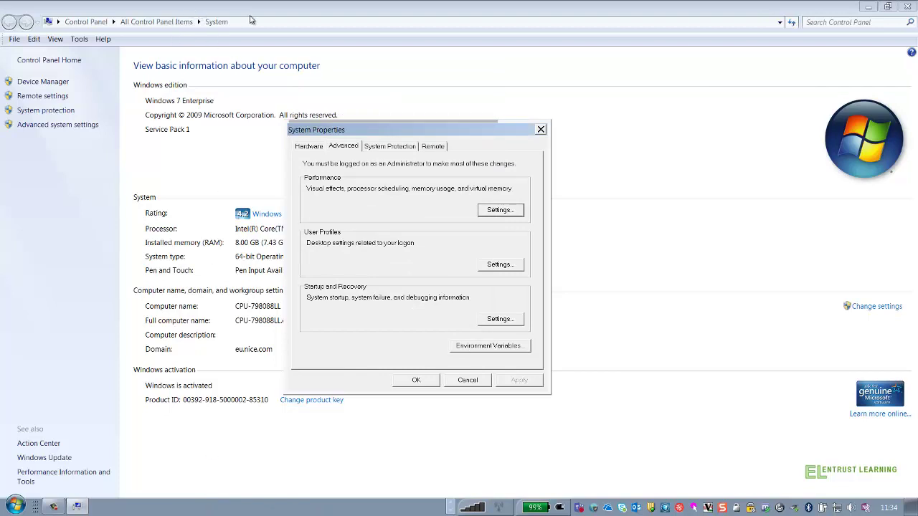
pyautogui.click(500, 210)
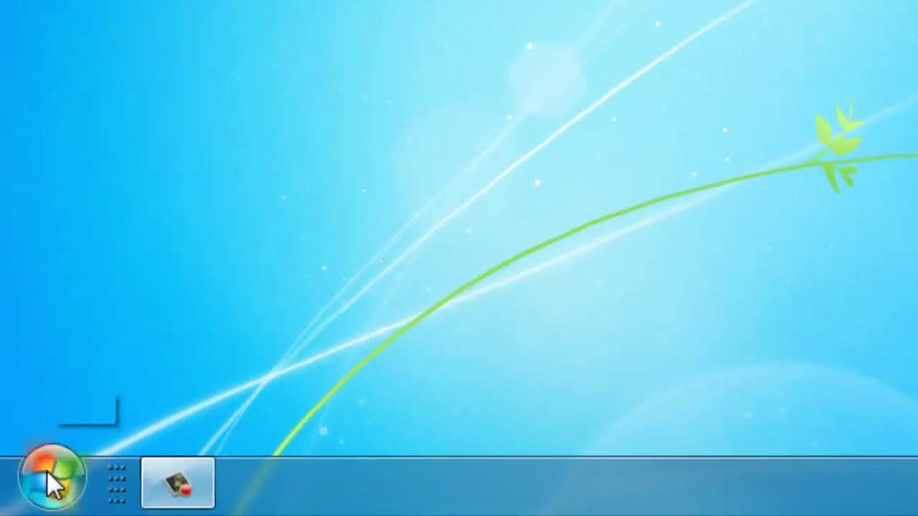
# Step: Open System Configuration by running msconfig from the Run dialog, and move its window nearer the middle of the screen
pyautogui.click(54, 484)
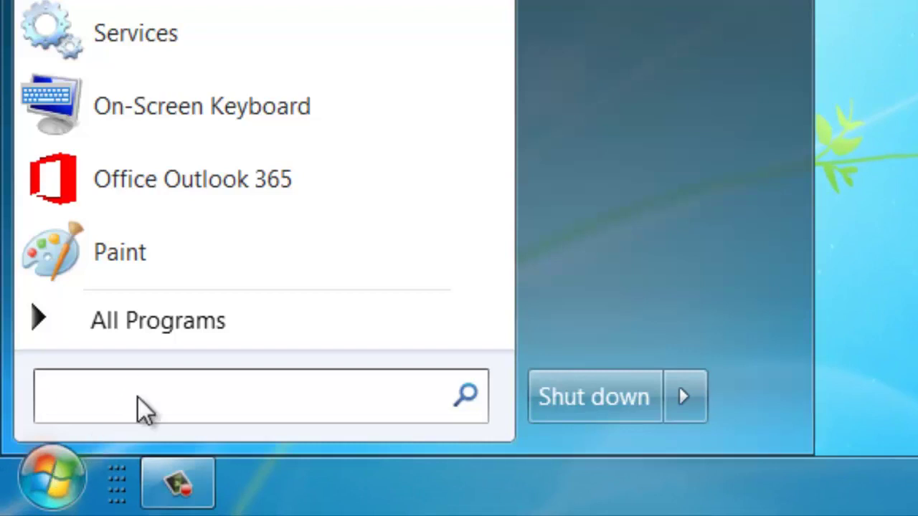
pyautogui.write('run')
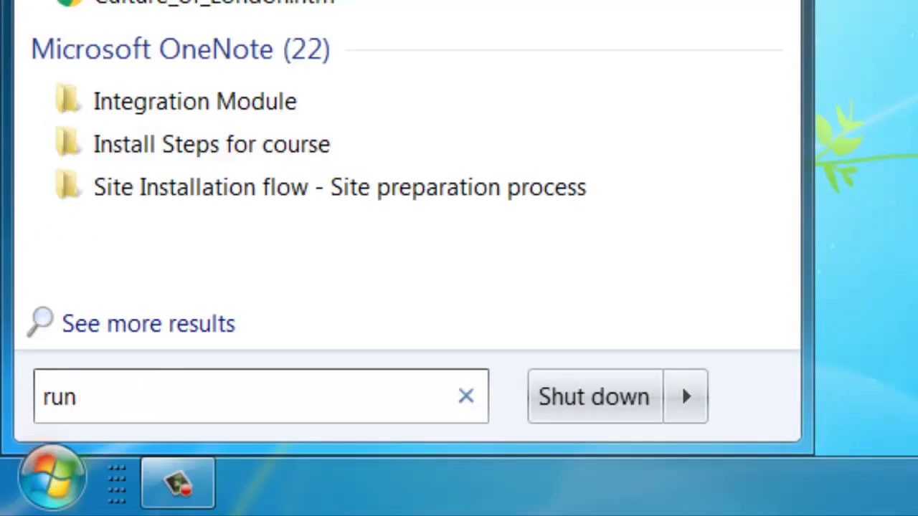
pyautogui.press('Return')
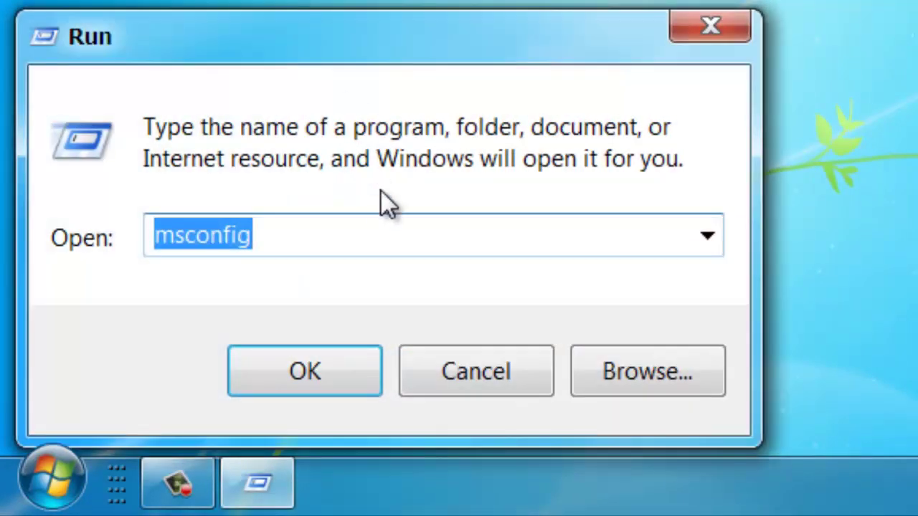
pyautogui.click(363, 245)
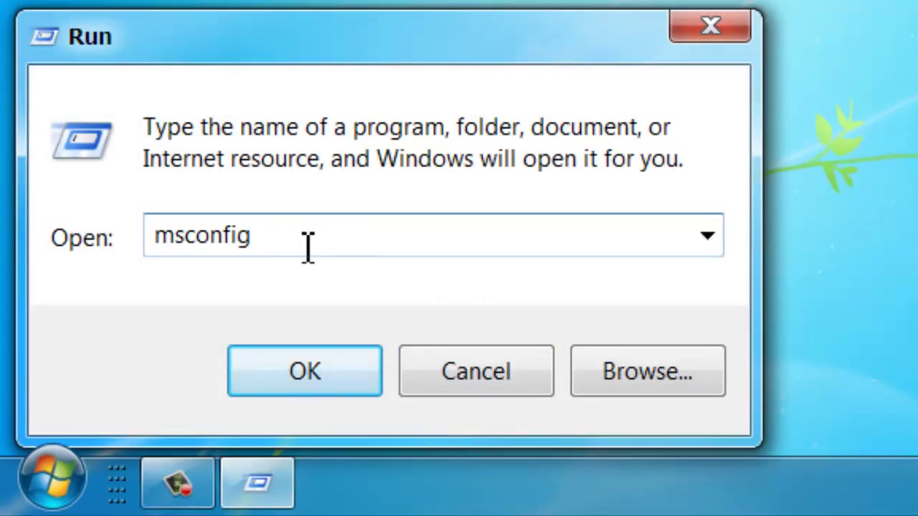
pyautogui.click(328, 377)
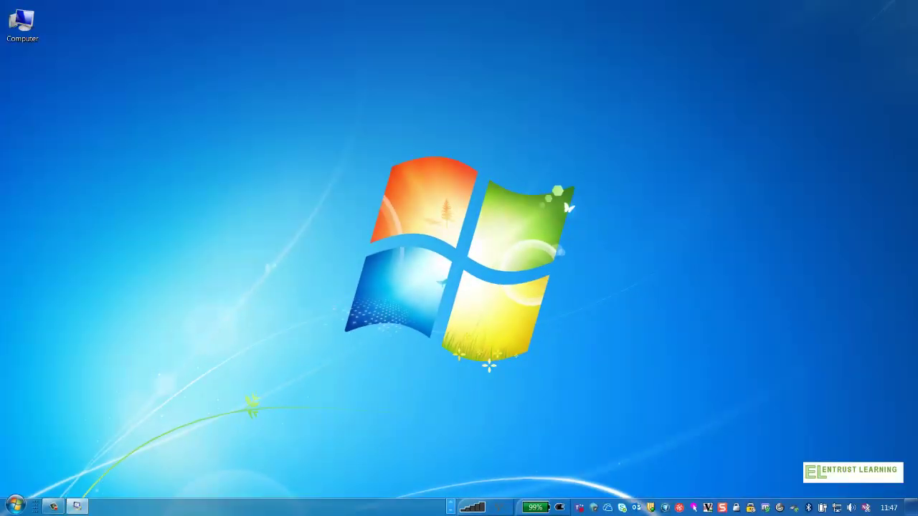
pyautogui.moveTo(556, 147); pyautogui.dragTo(626, 132)
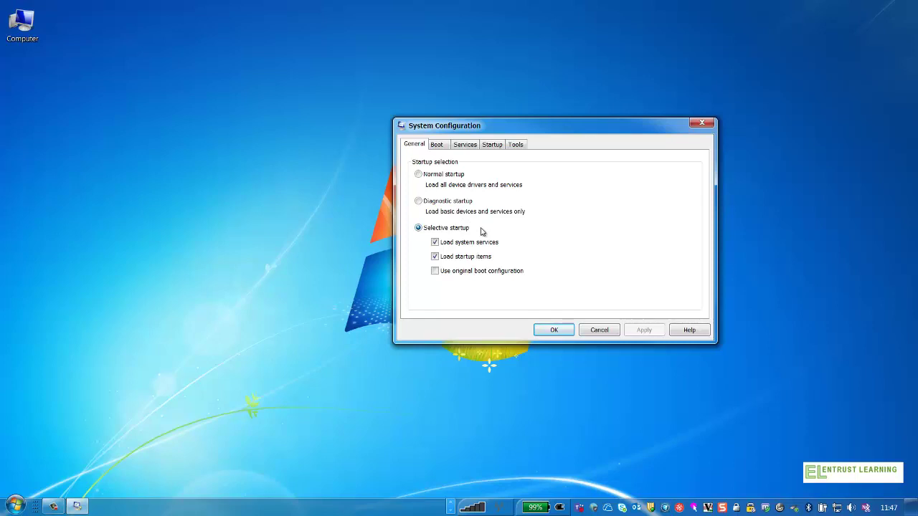
# Step: Check the boot options and boot timeout, and review the list of services with all Microsoft services hidden
pyautogui.click(437, 144)
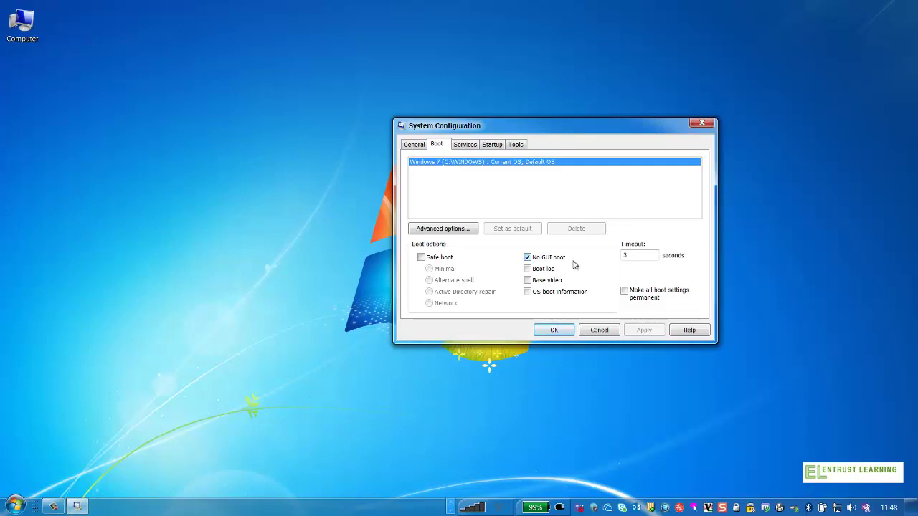
pyautogui.click(644, 256)
pyautogui.click(465, 146)
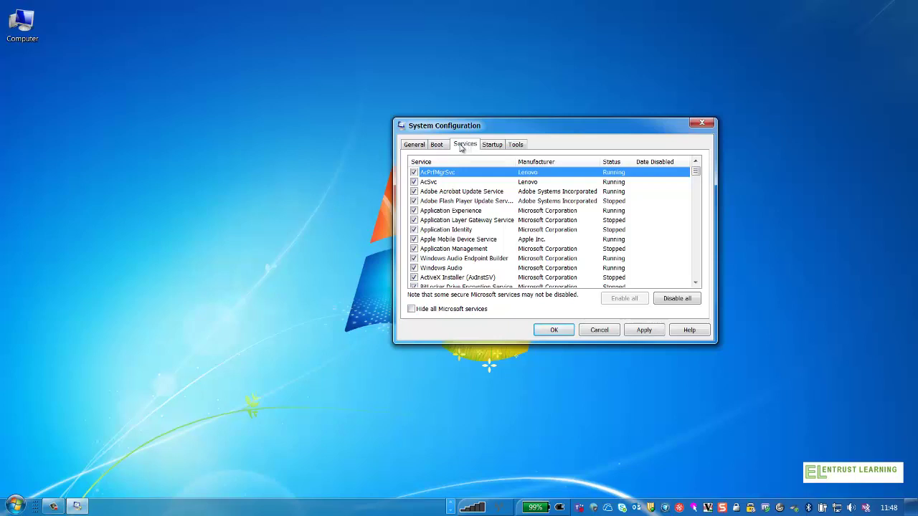
pyautogui.click(456, 309)
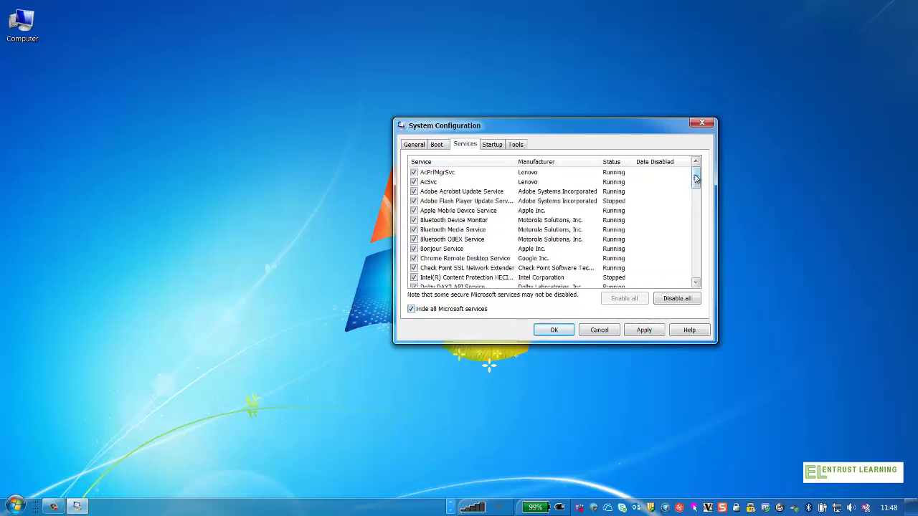
pyautogui.moveTo(697, 179); pyautogui.dragTo(701, 283)
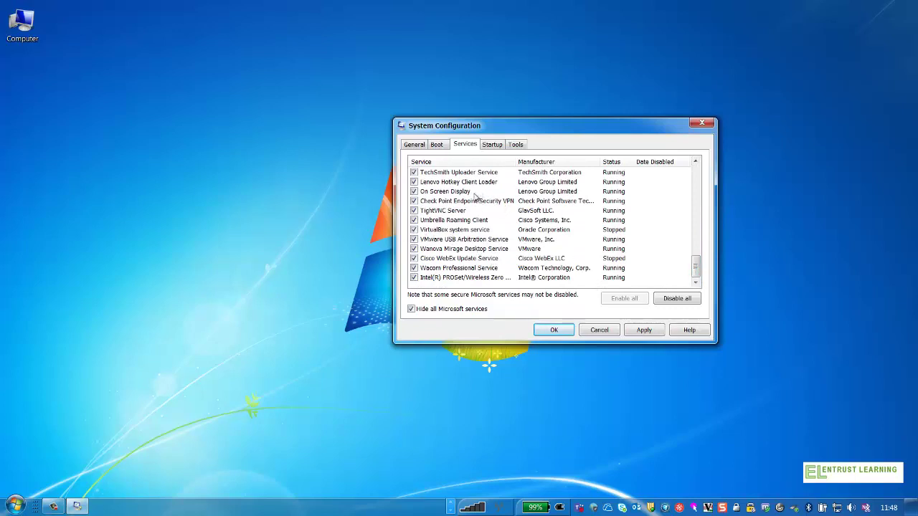
# Step: Disable the iTunes startup item, apply the change, and exit System Configuration without restarting the computer
pyautogui.click(493, 148)
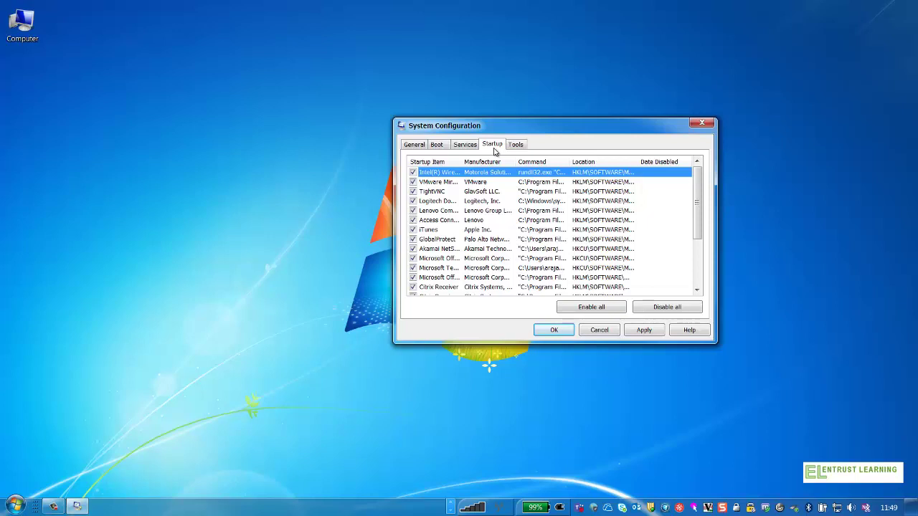
pyautogui.click(414, 230)
pyautogui.click(643, 332)
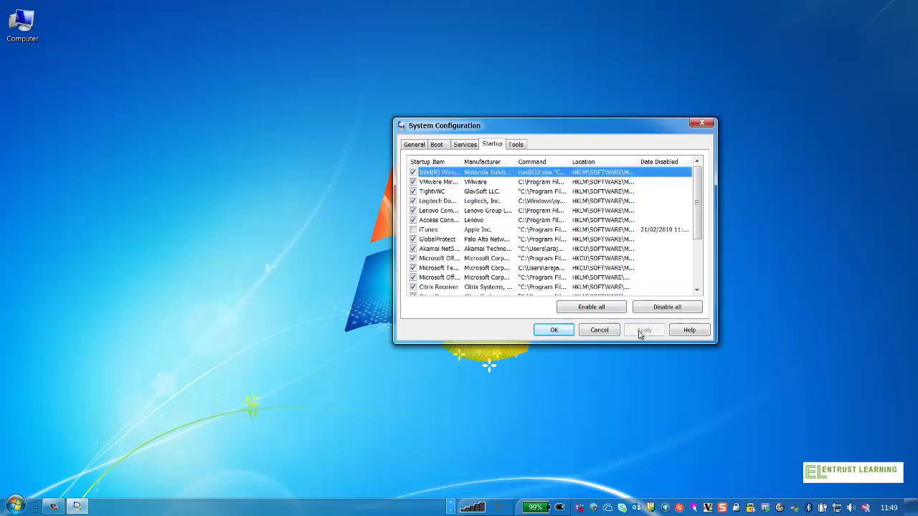
pyautogui.click(556, 331)
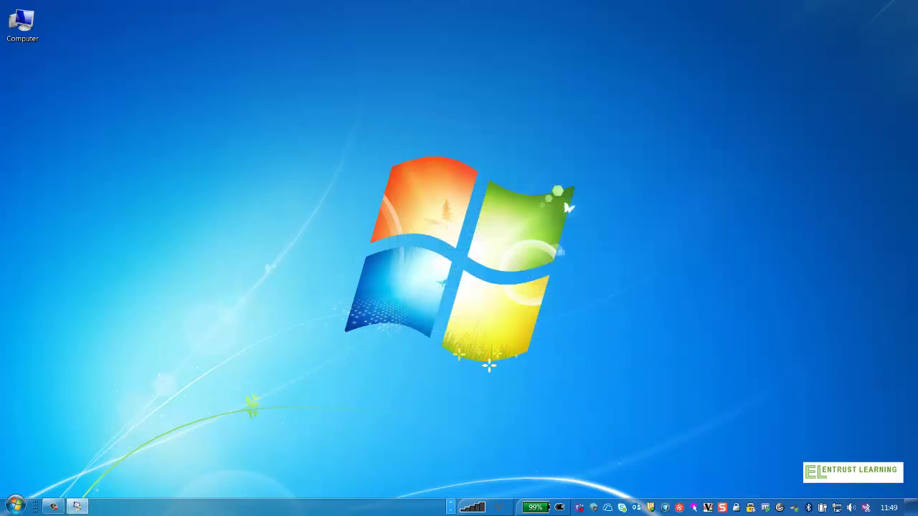
pyautogui.moveTo(333, 213); pyautogui.dragTo(473, 213)
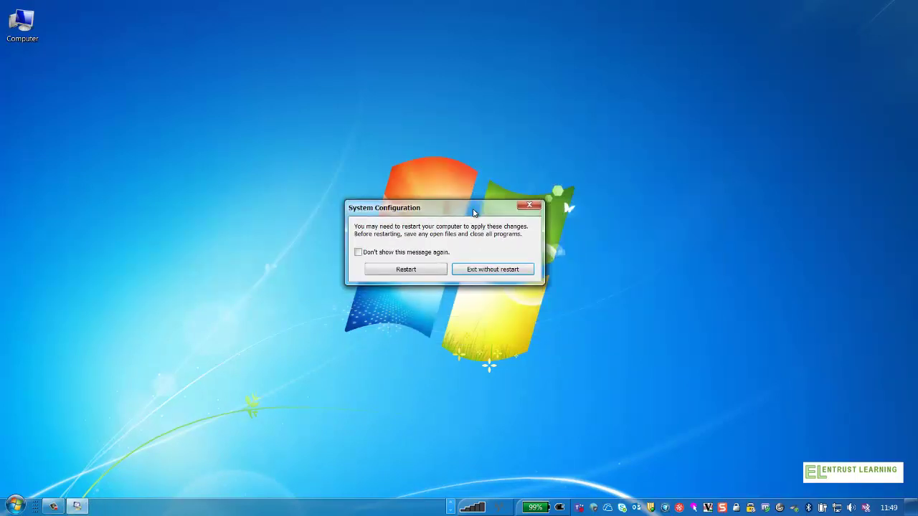
pyautogui.click(489, 270)
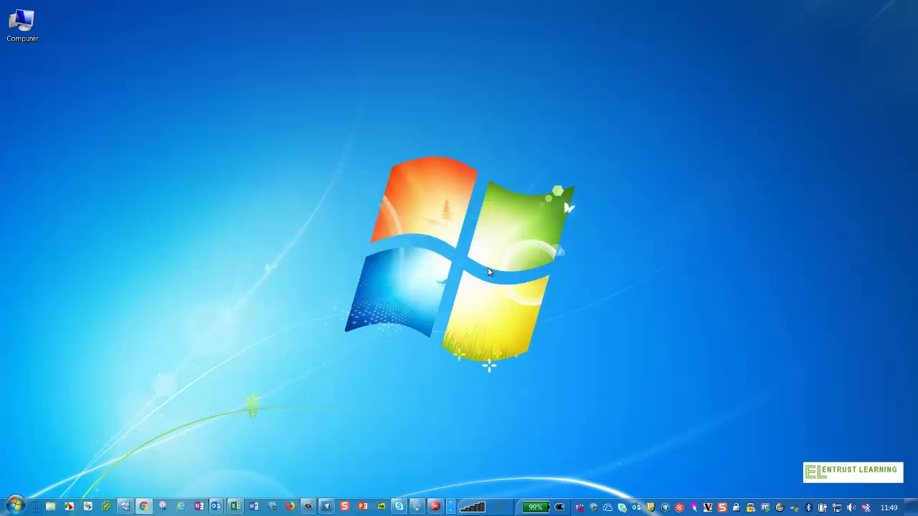